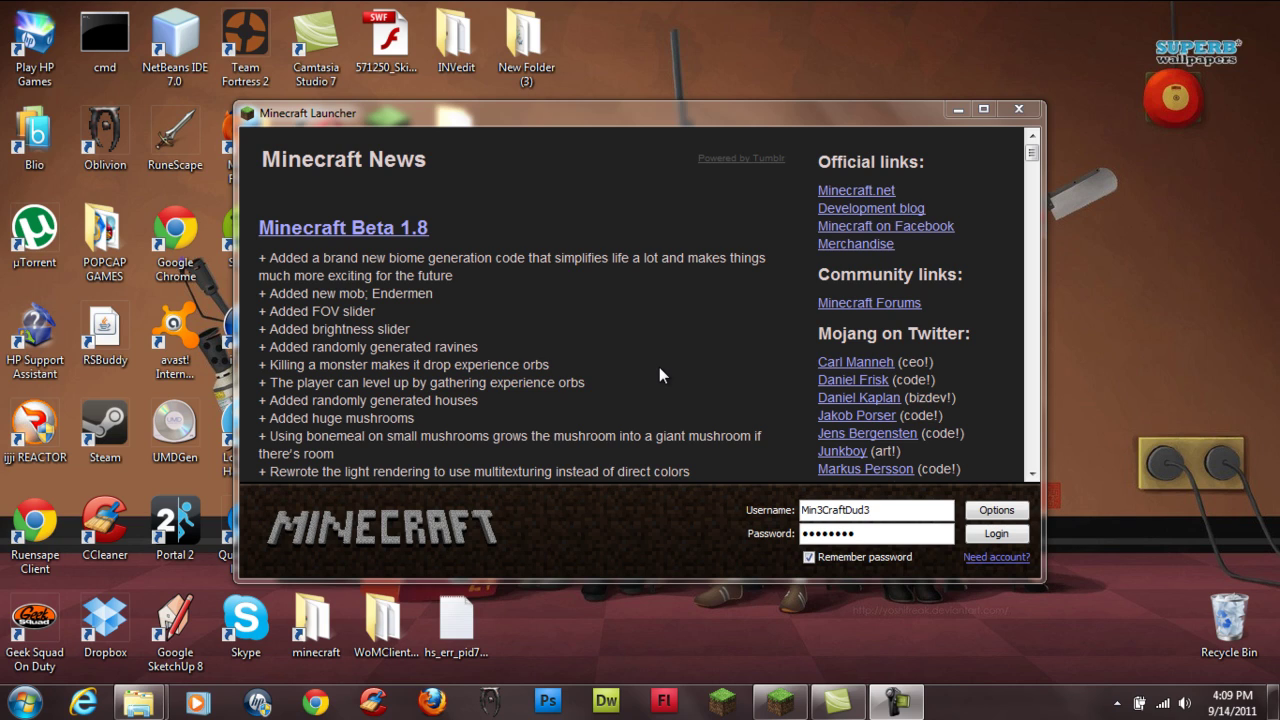
- Log in to the game account through the Minecraft Launcher to reach the Beta 1.8 title menu
click(1001, 532)
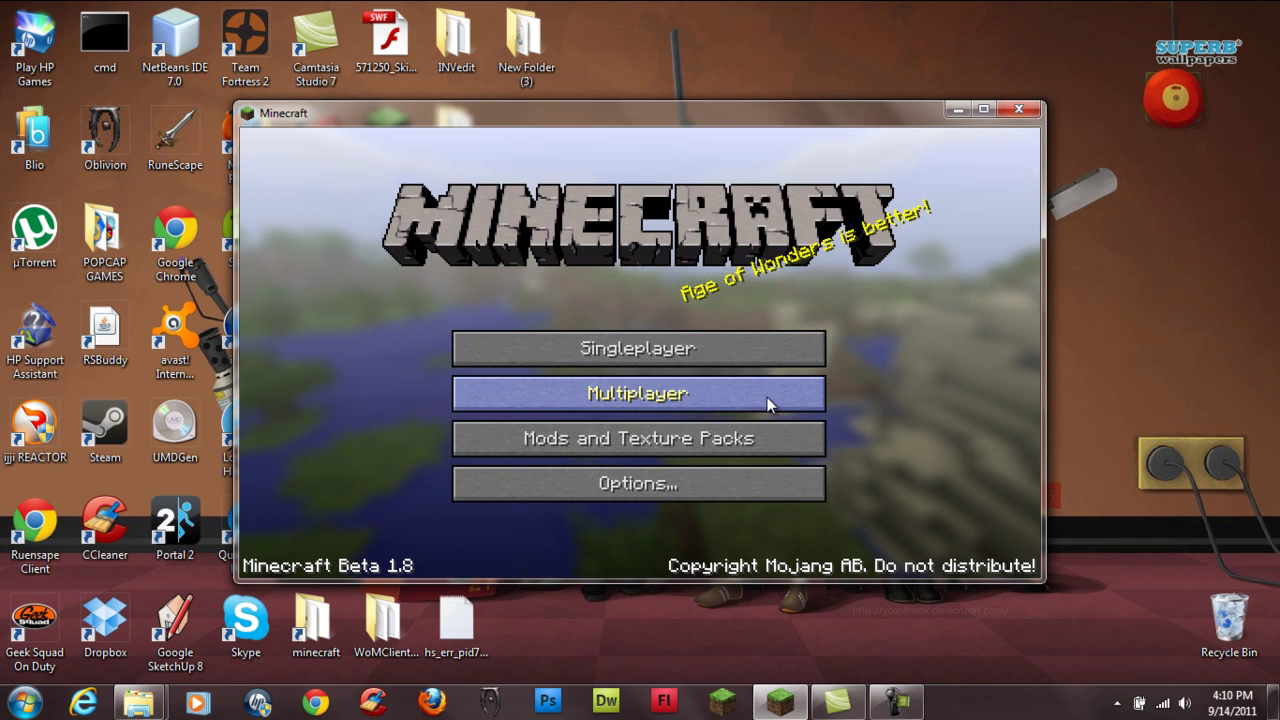
- Load the first New World save and browse the creative item inventory
click(754, 350)
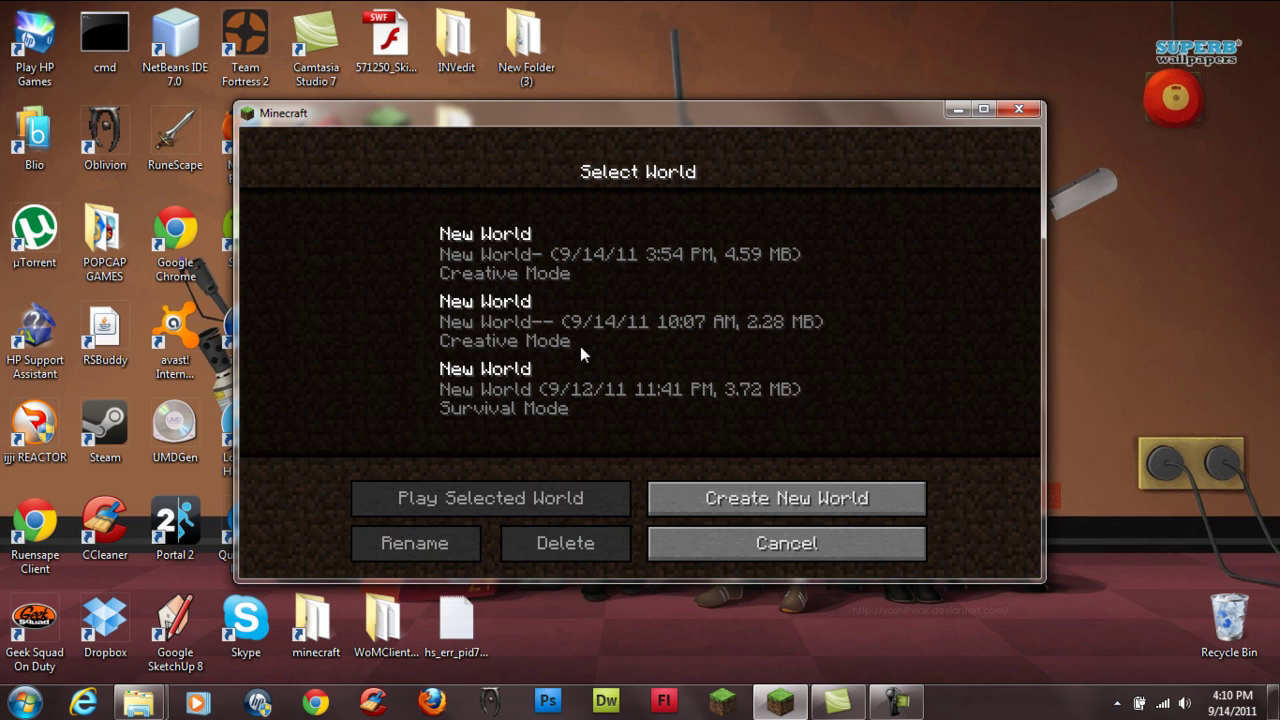
double_click(528, 258)
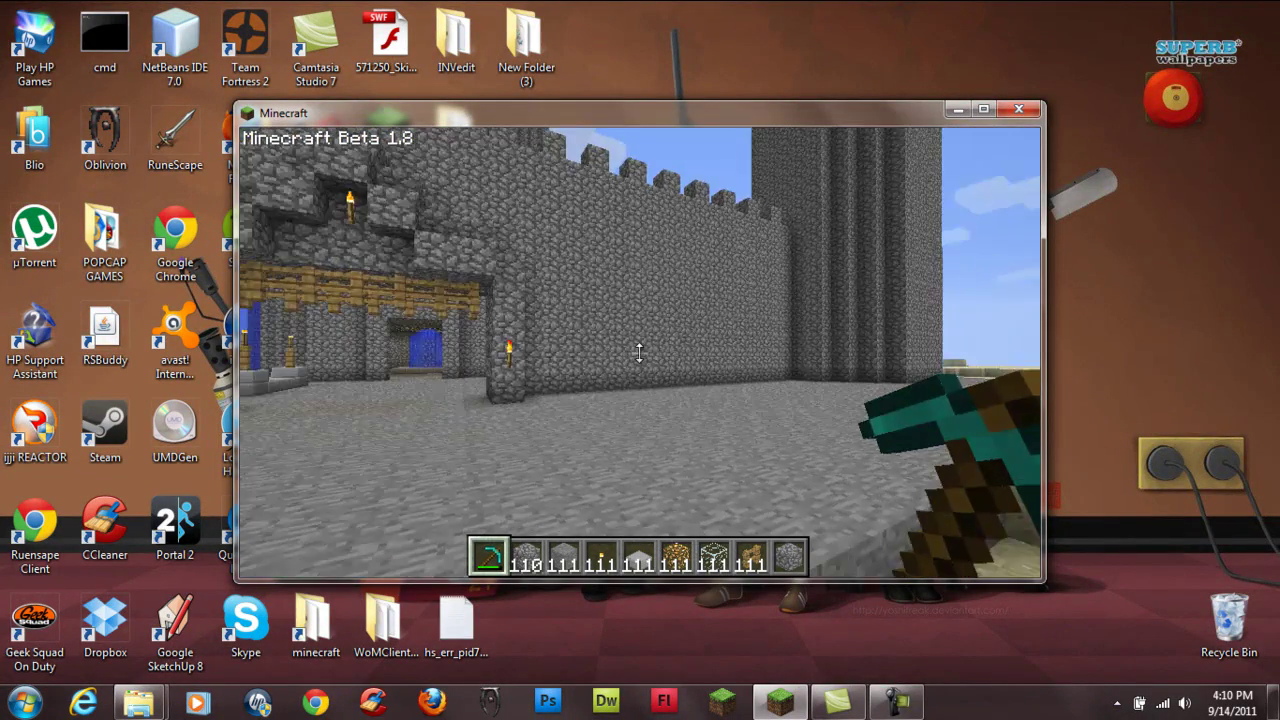
key(e)
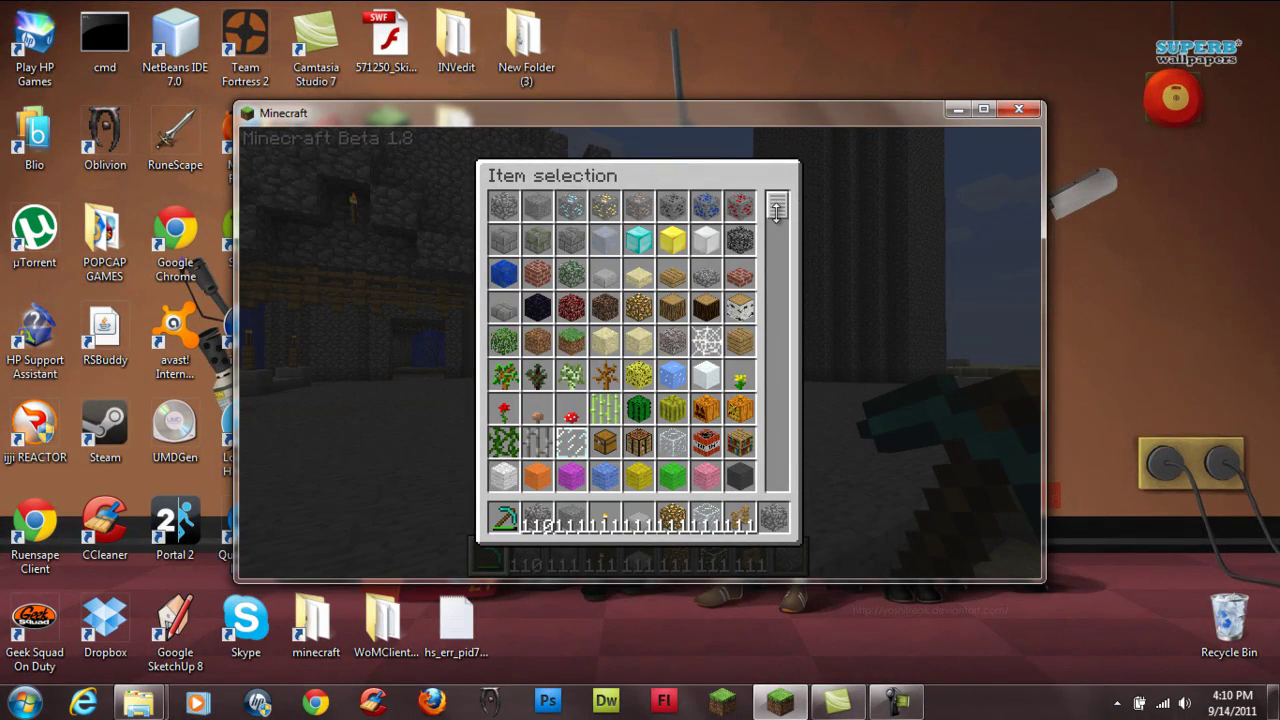
scroll(750, 430, down, 5)
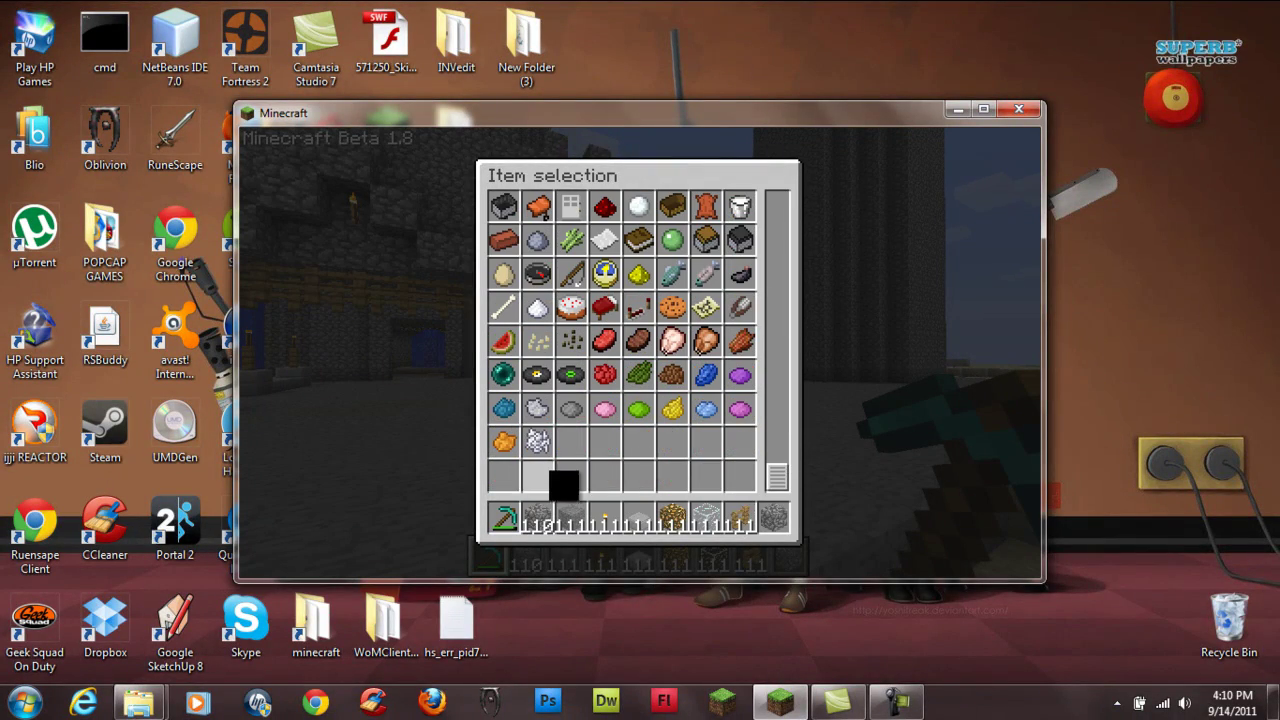
key(e)
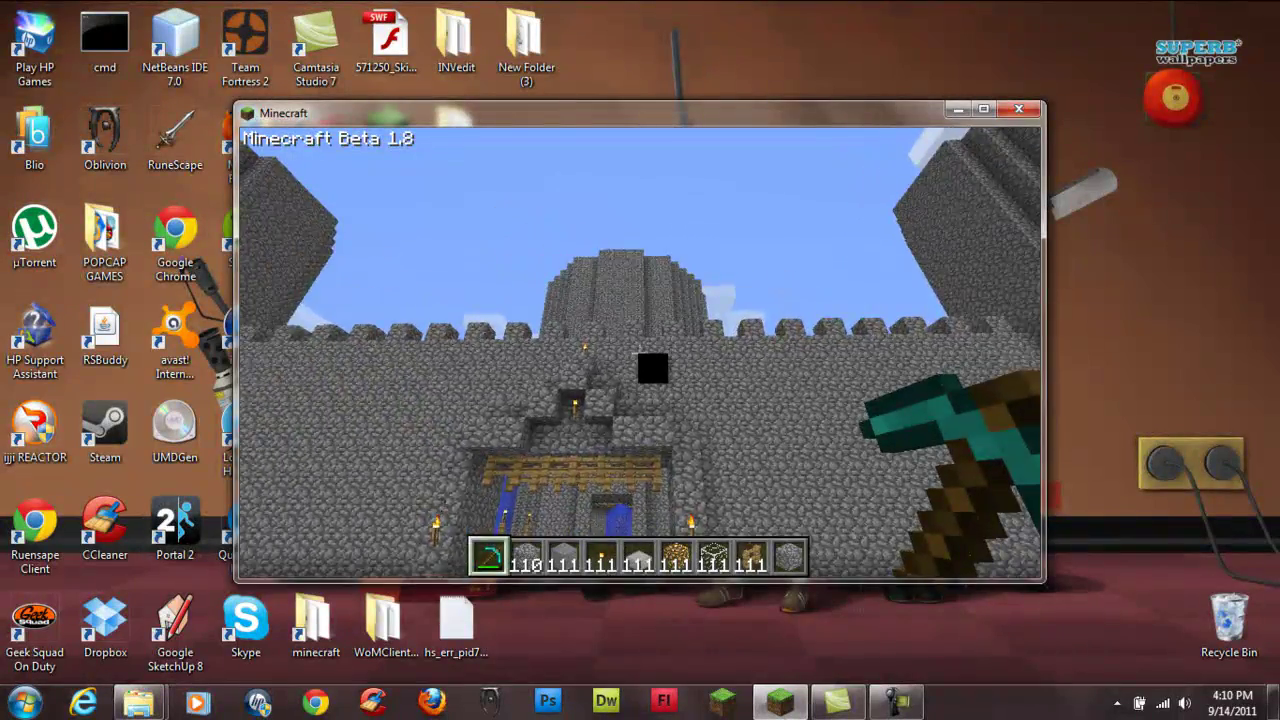
- Walk through the castle gateway and courtyard out into the desert, then open the game menu
key(w)
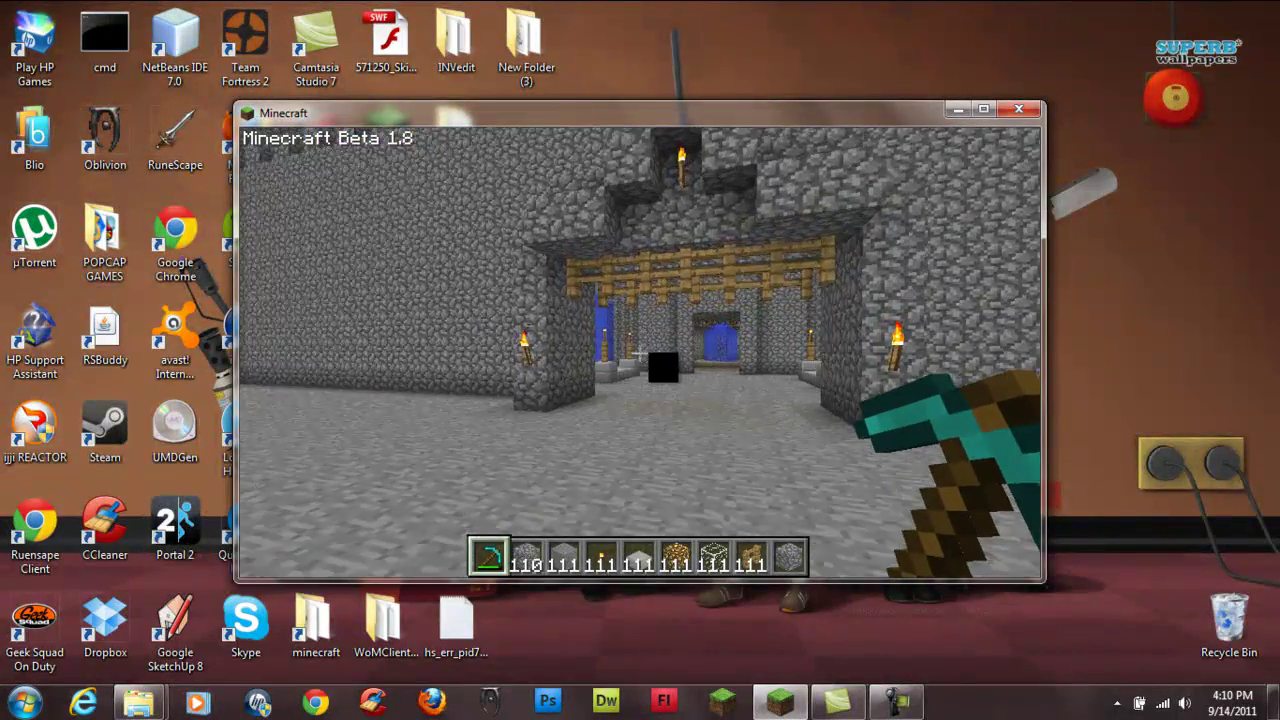
key(w)
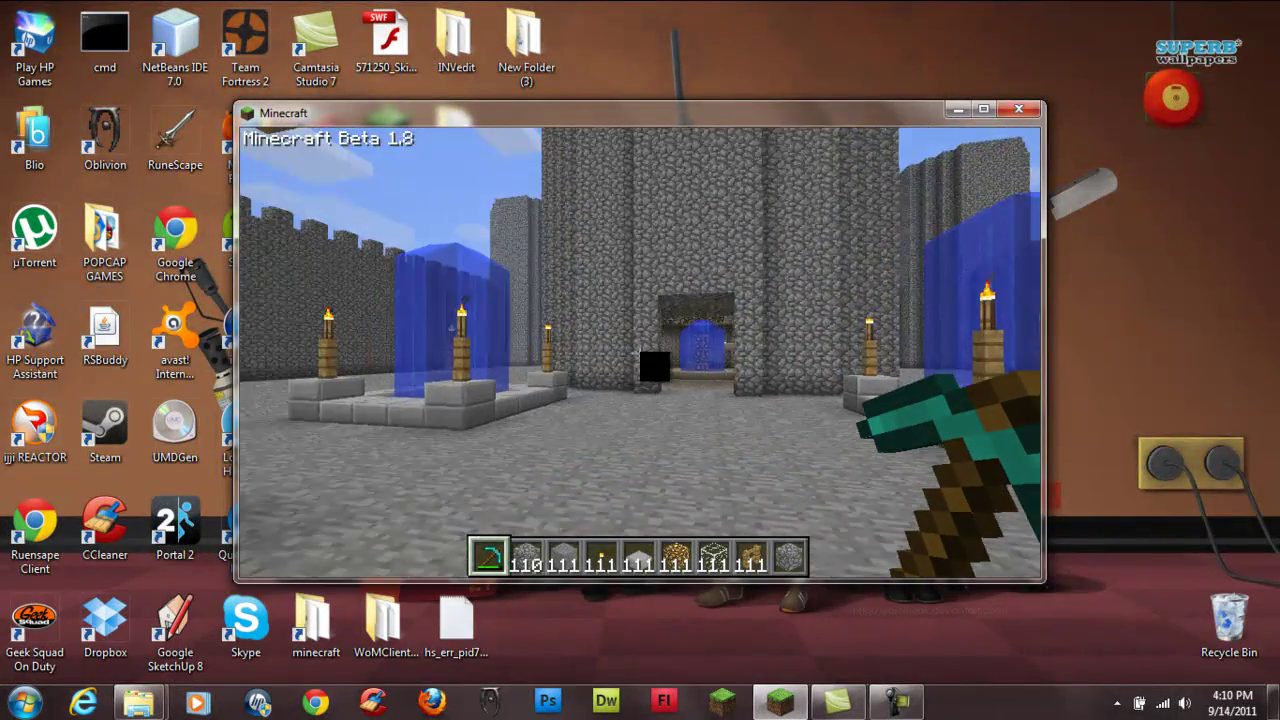
key(w)
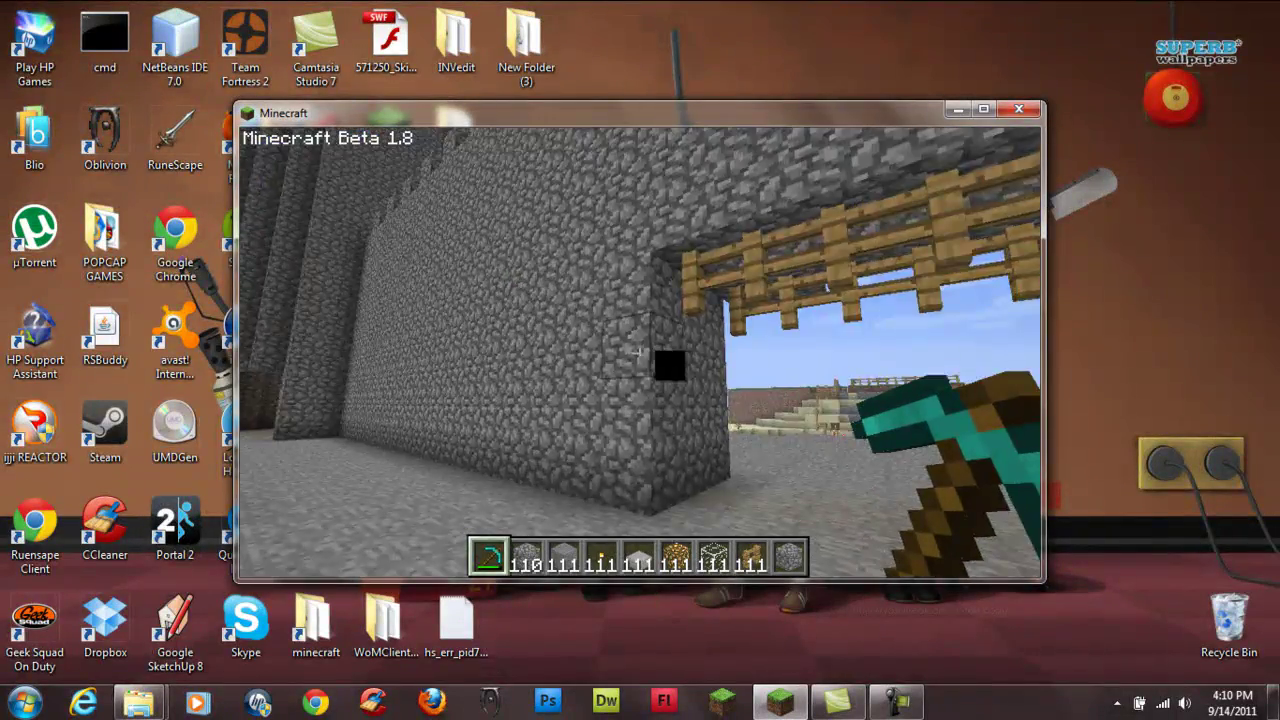
key(w)
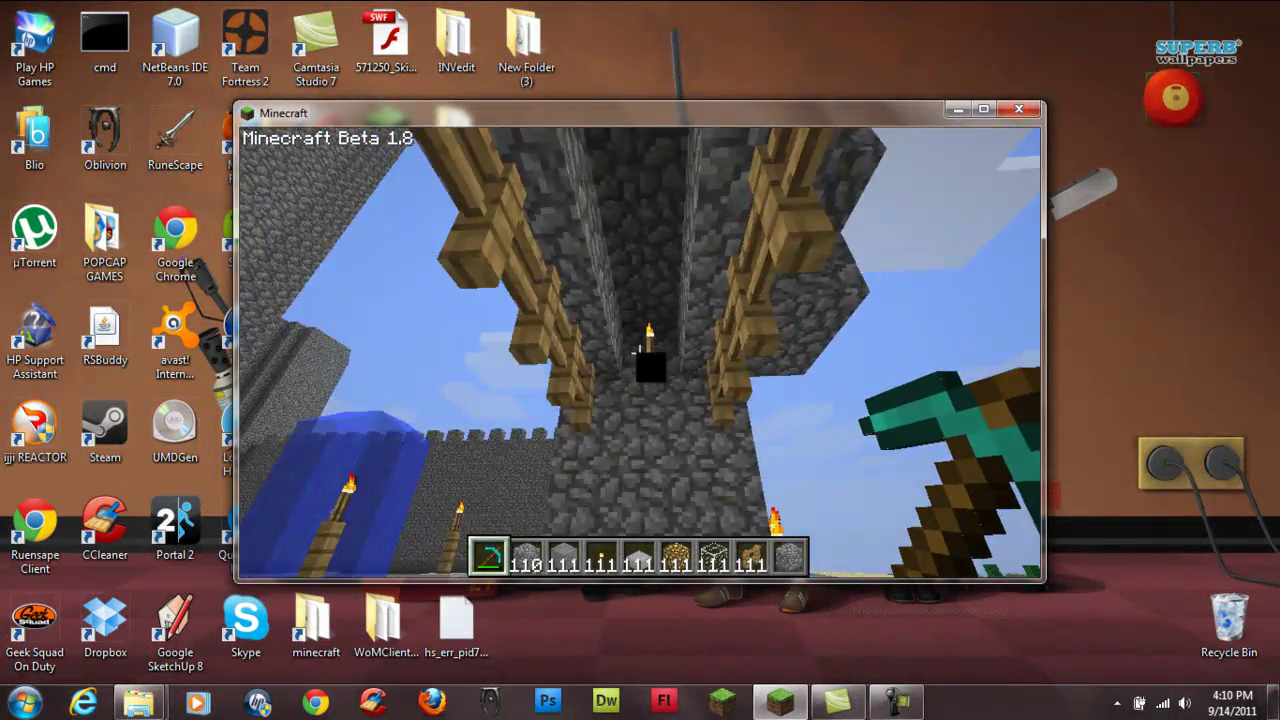
key(s)
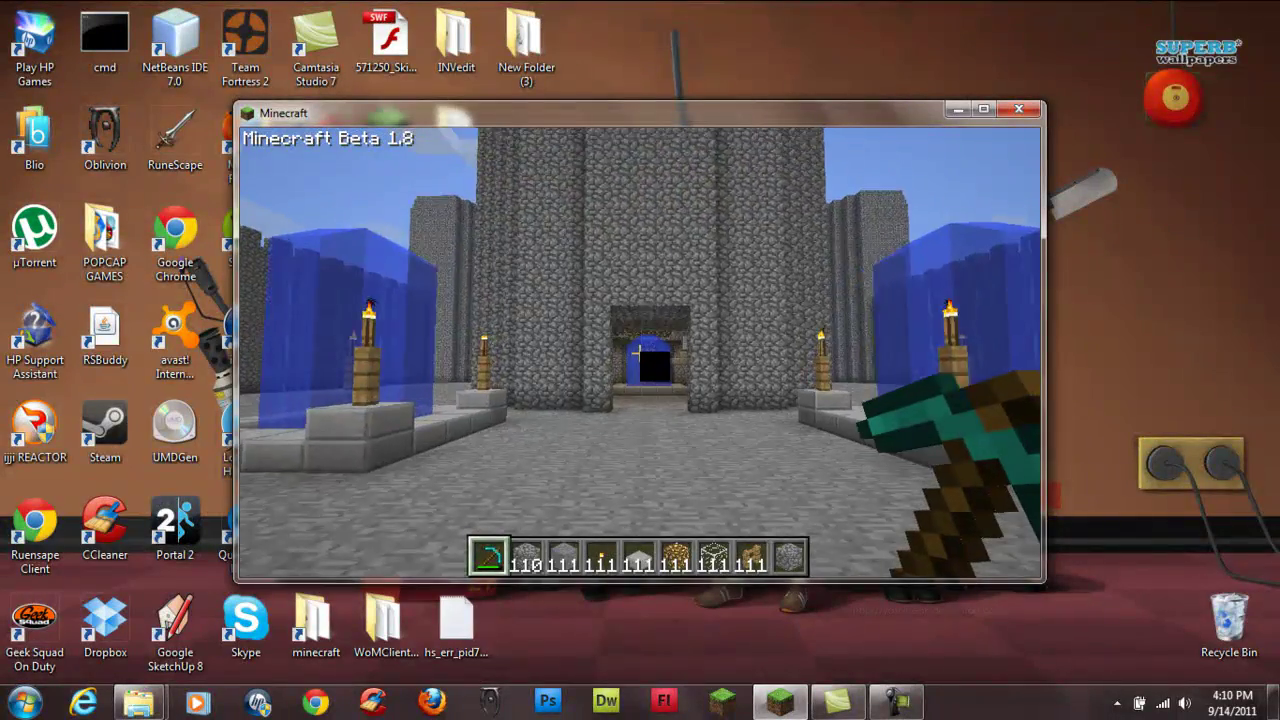
key(w)
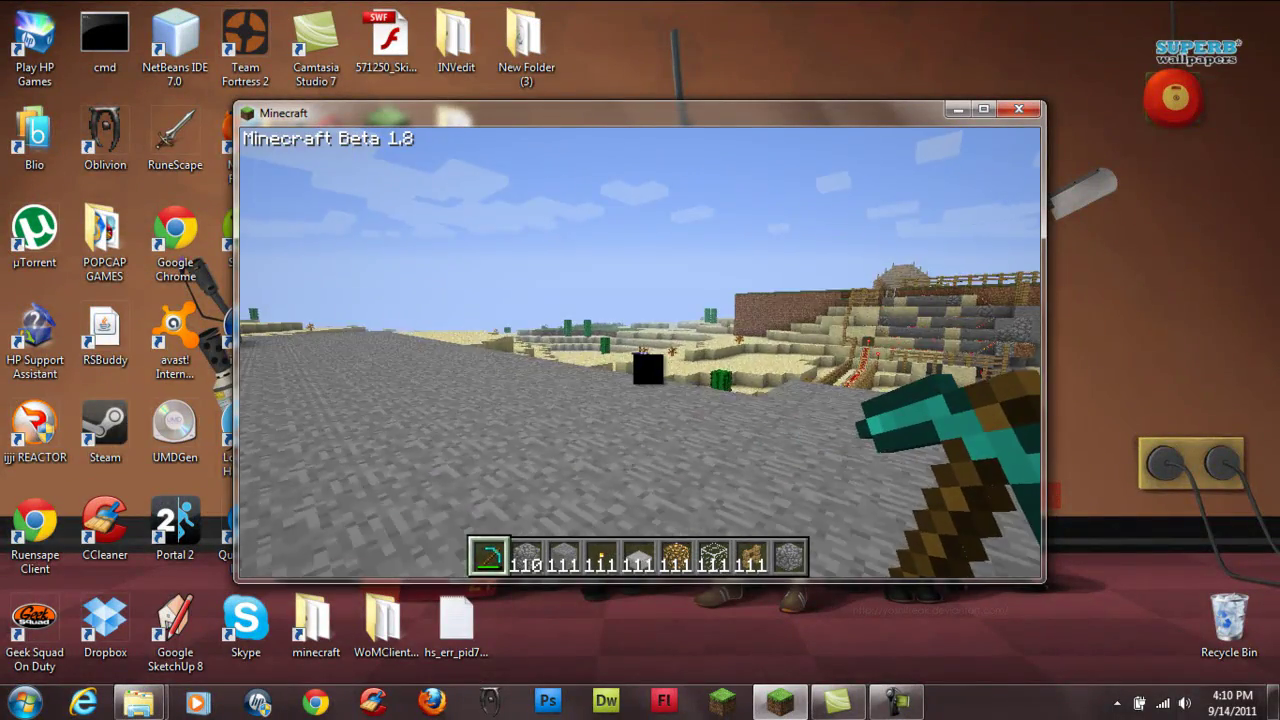
key(w)
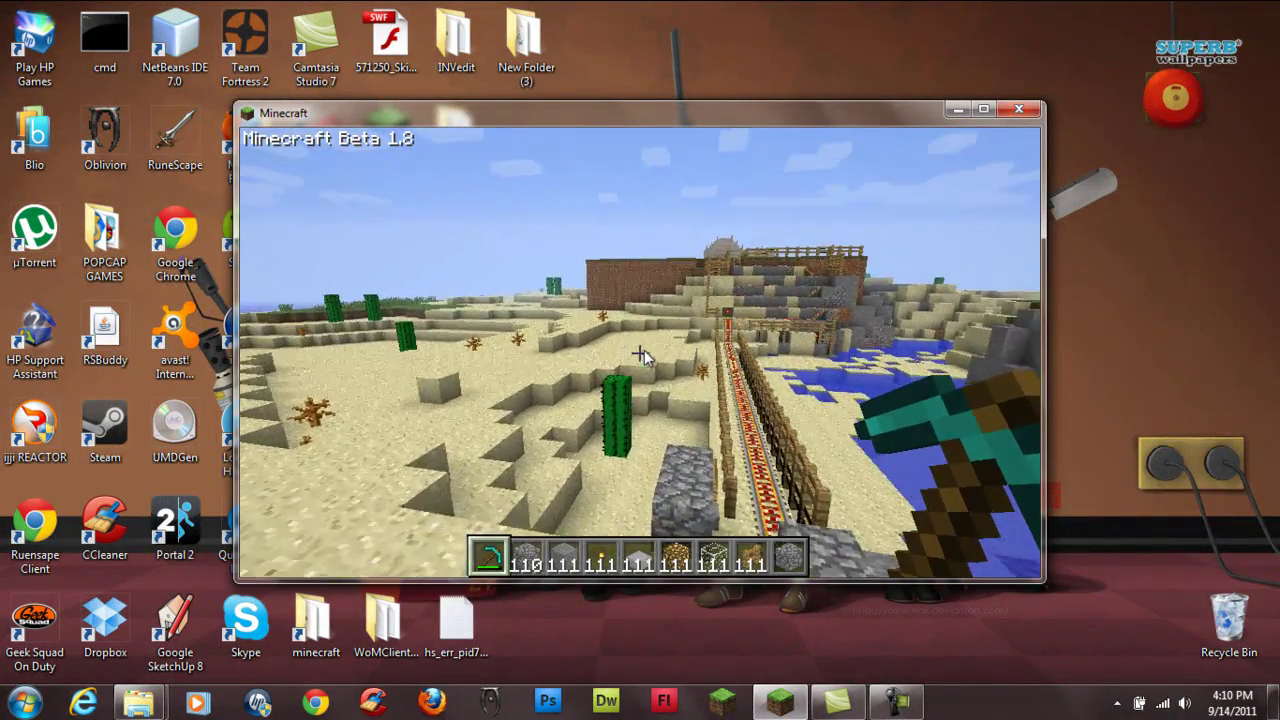
key(Escape)
click(614, 448)
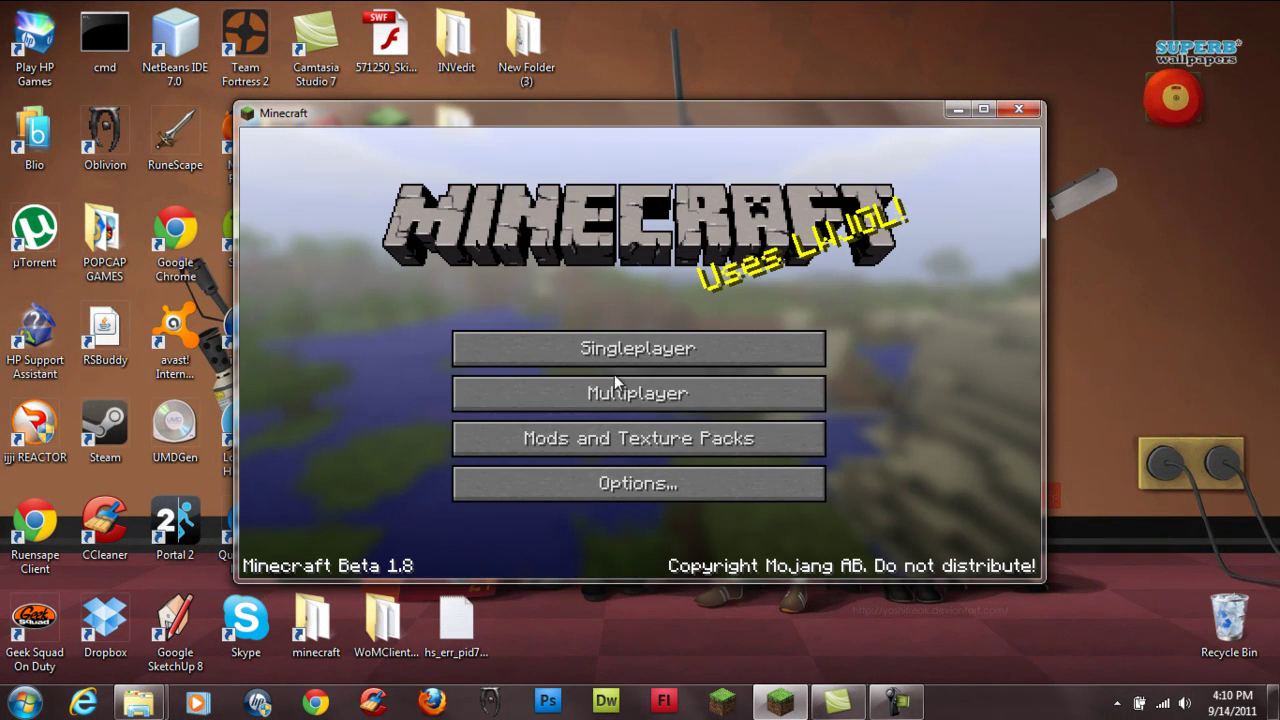
click(635, 340)
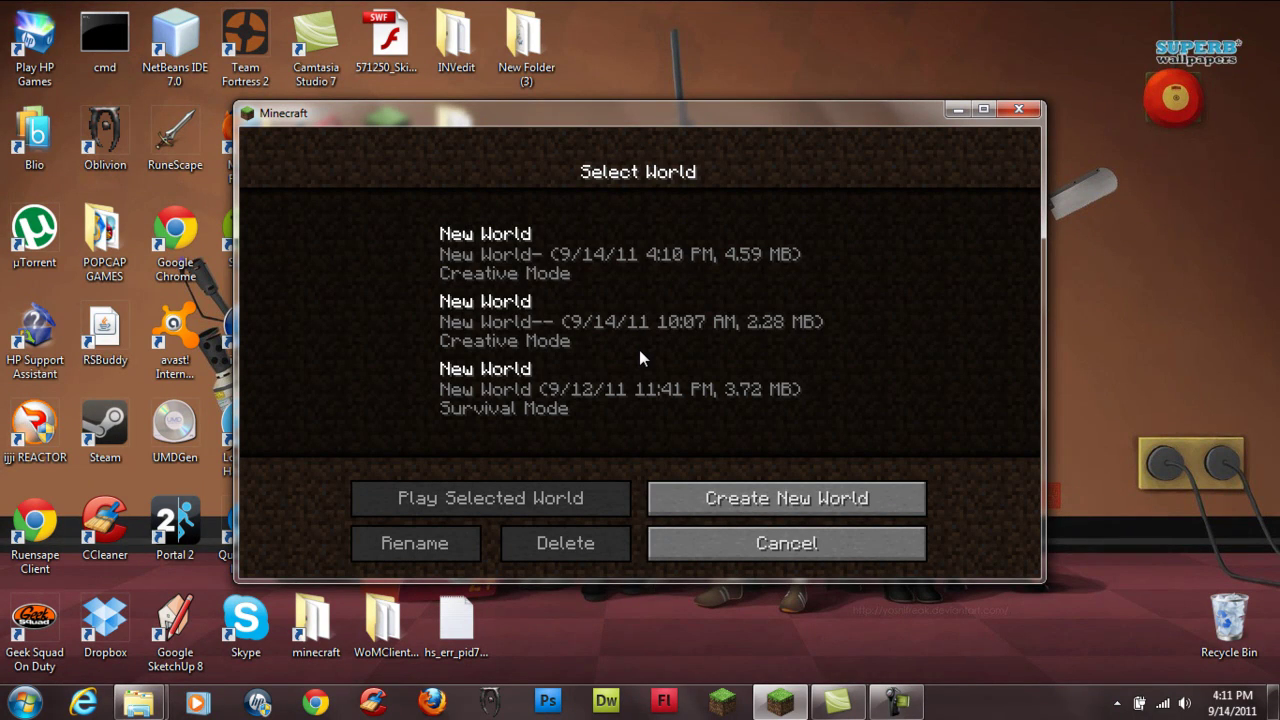
click(695, 550)
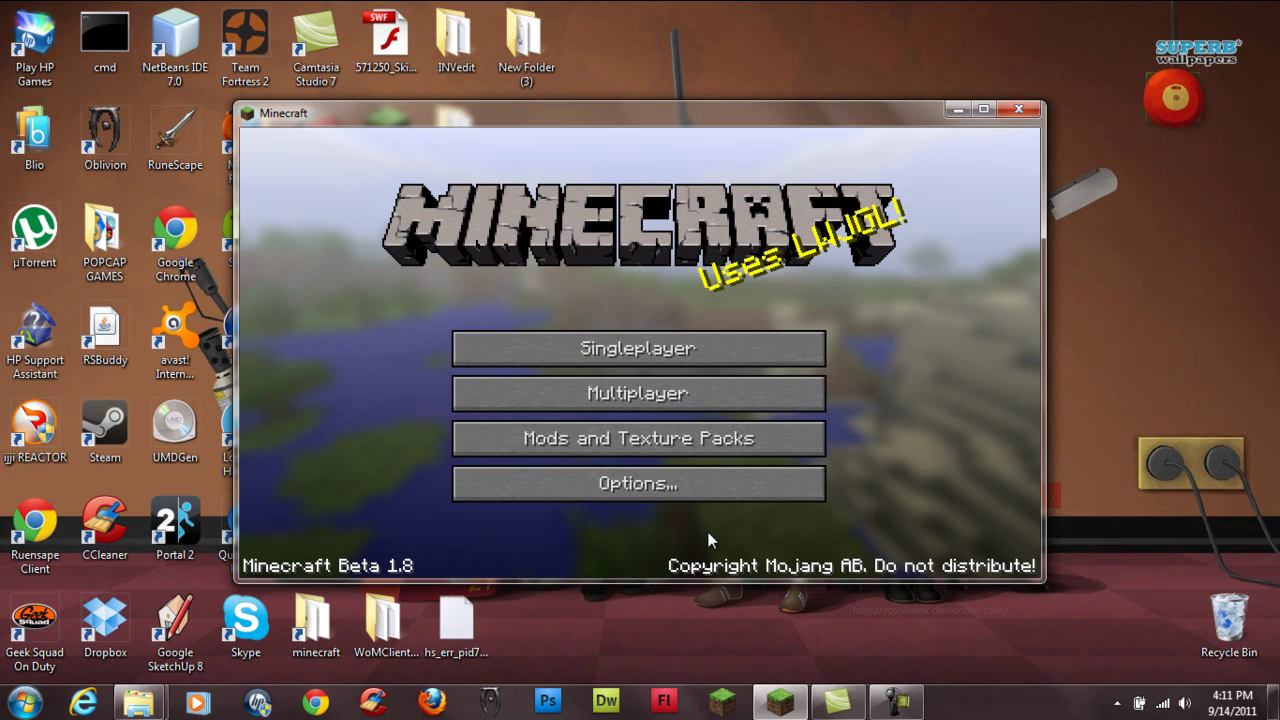
- Close Minecraft and browse from Roaming into .minecraft and its saves folder
click(1027, 110)
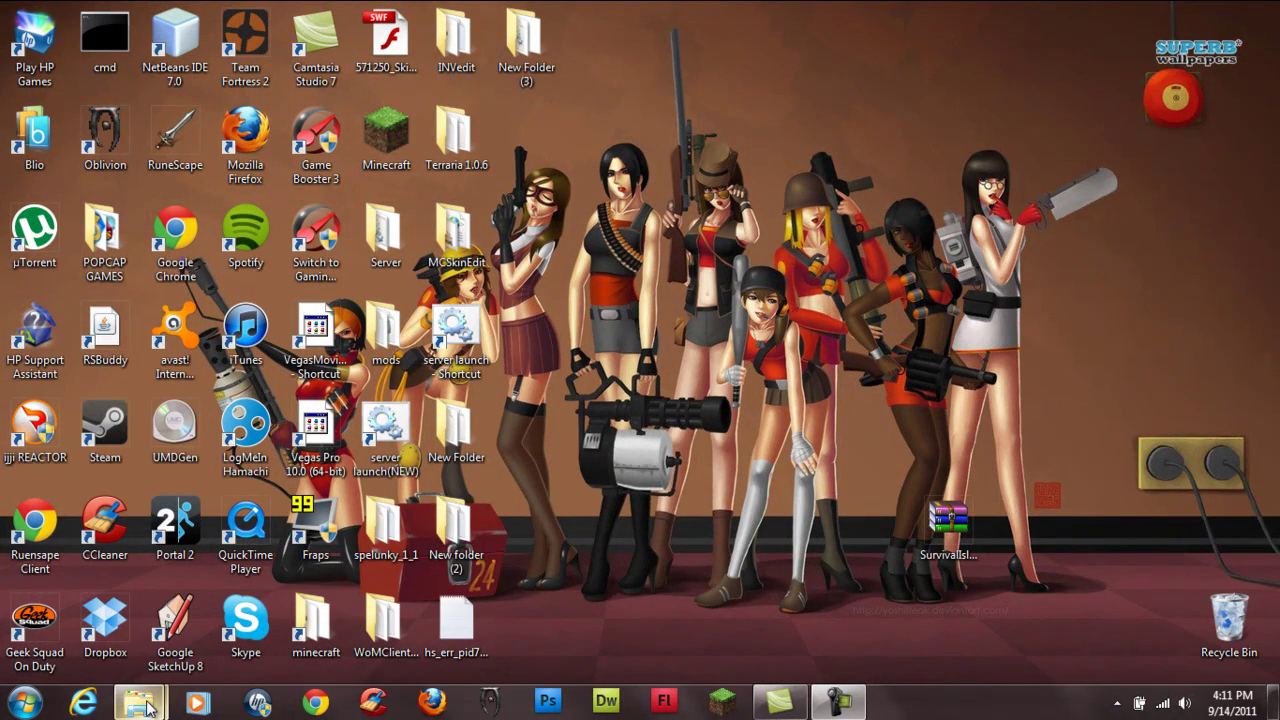
mouse_move(148, 708)
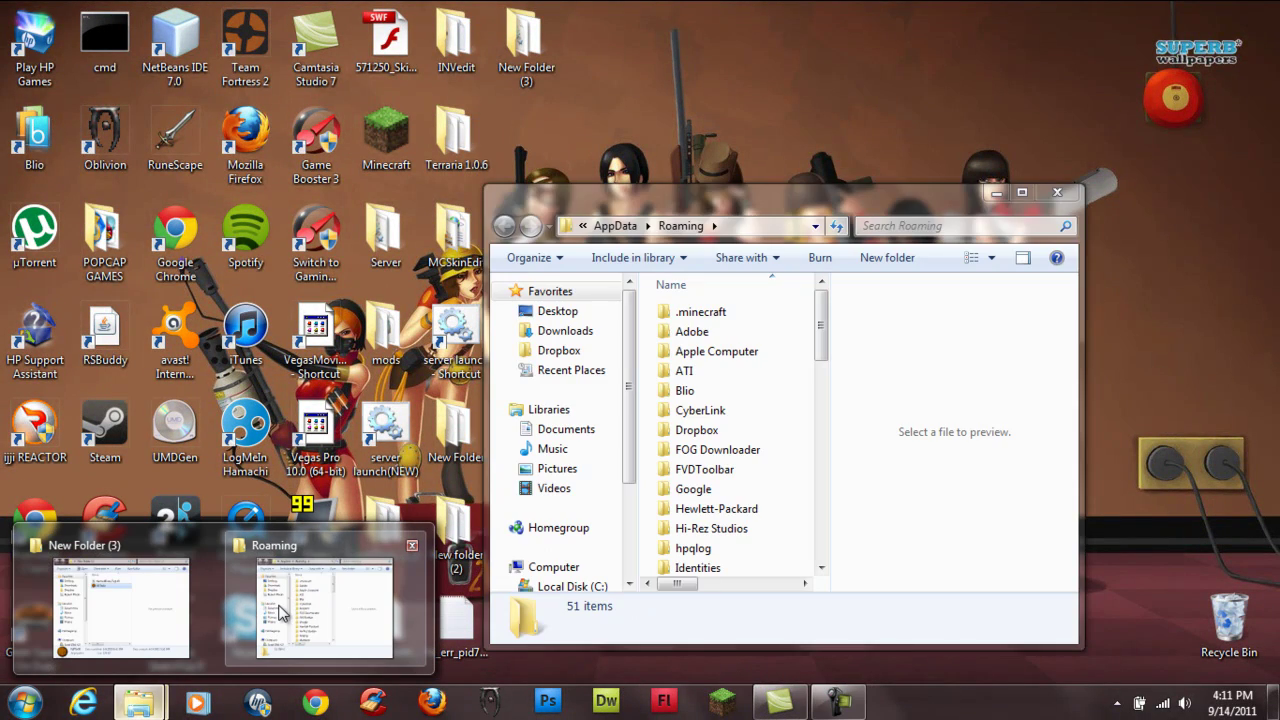
click(280, 612)
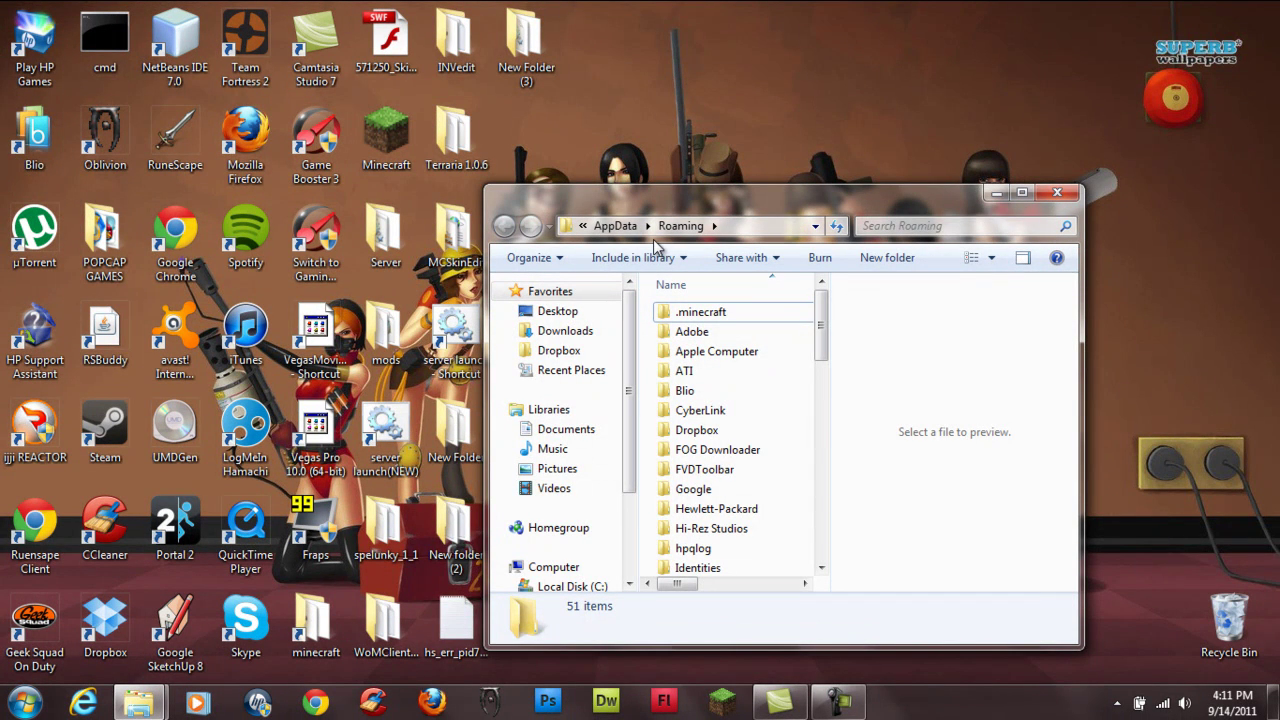
double_click(742, 318)
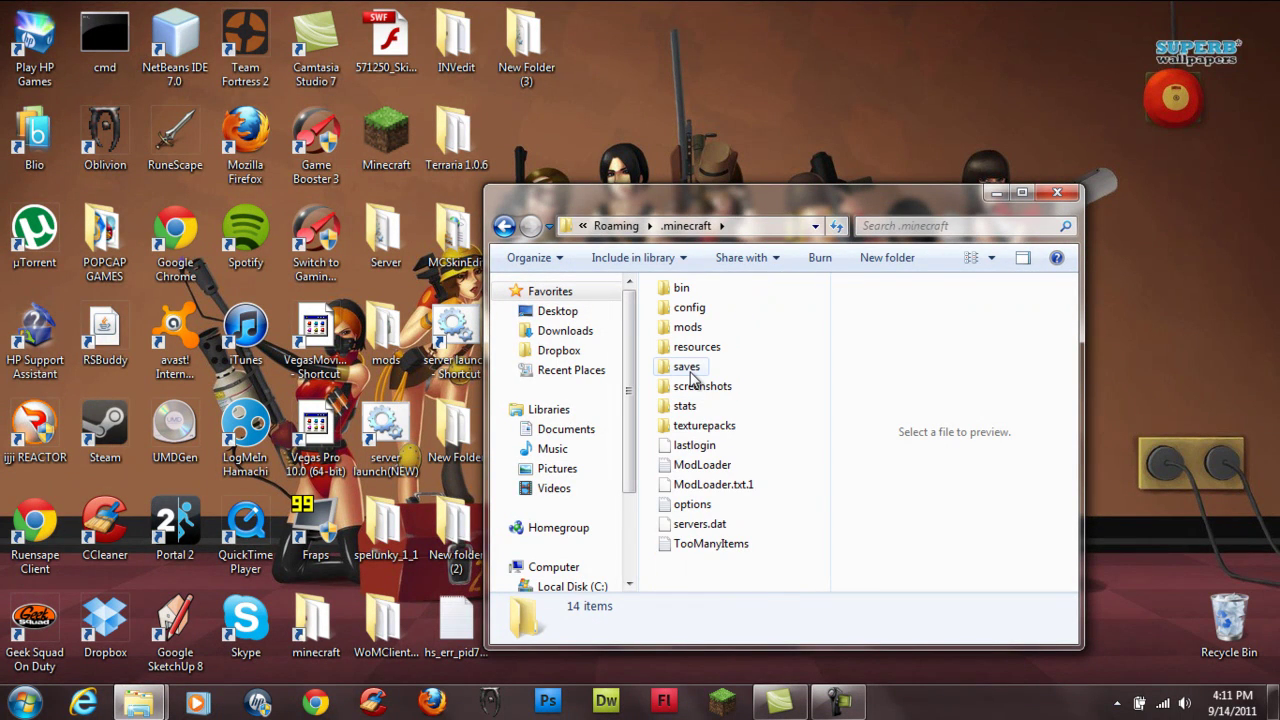
double_click(688, 370)
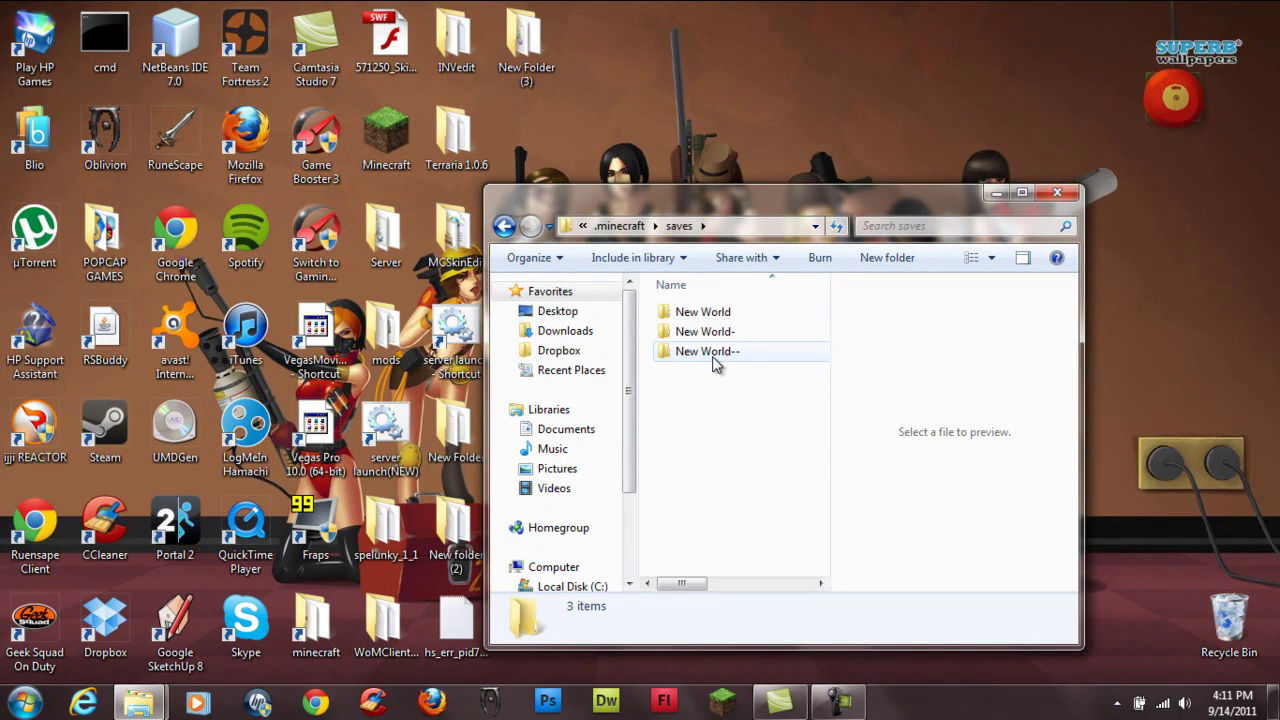
- Inspect the New World--, New World- and New World saves, settling in New World--
mouse_move(714, 364)
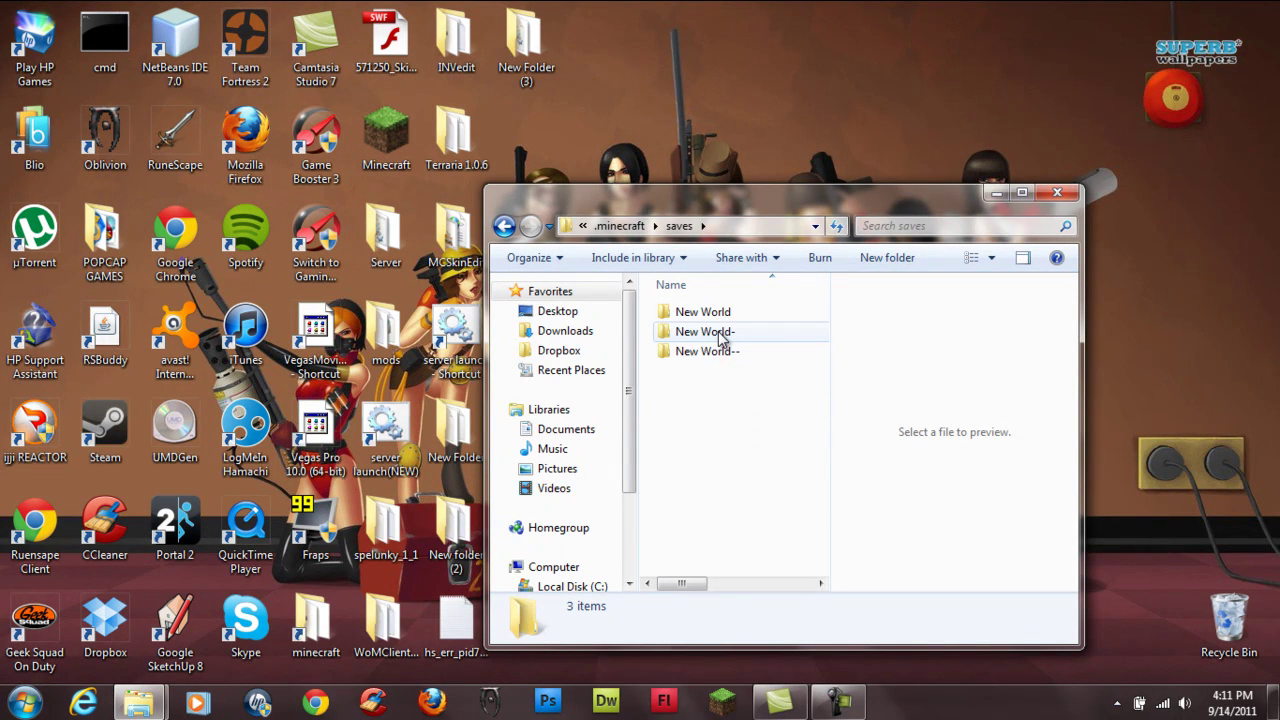
mouse_move(718, 338)
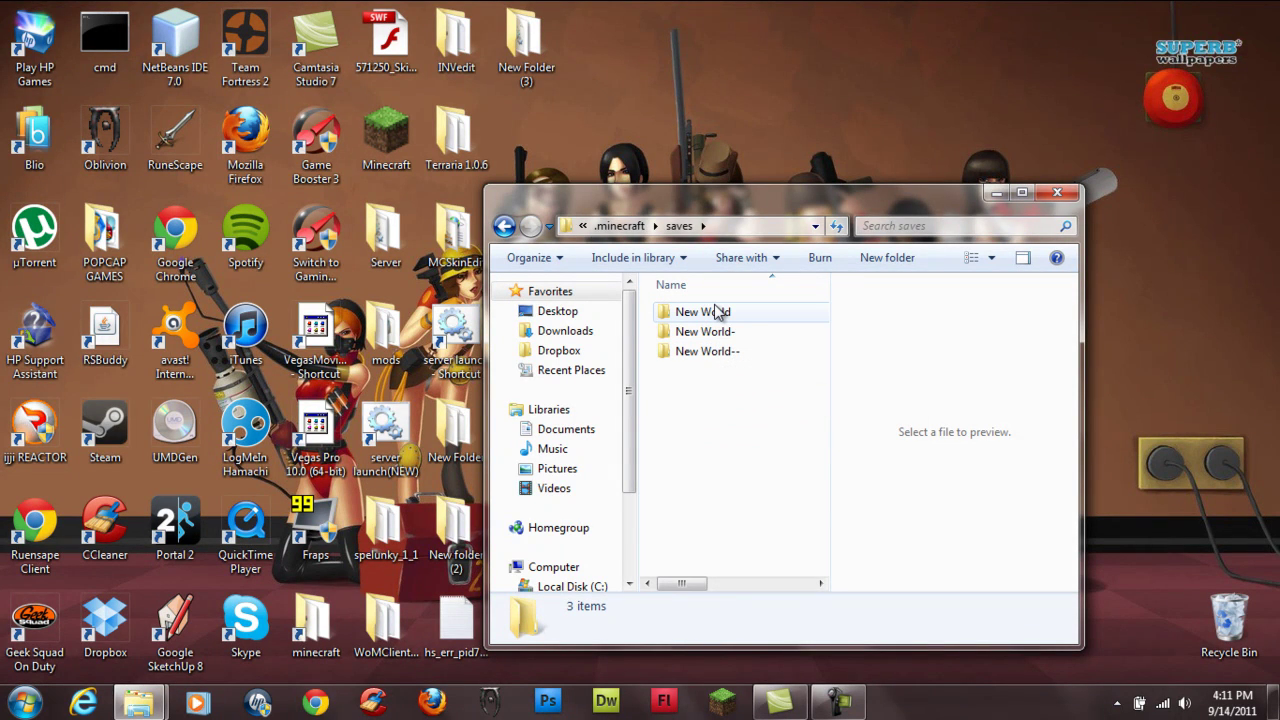
click(711, 354)
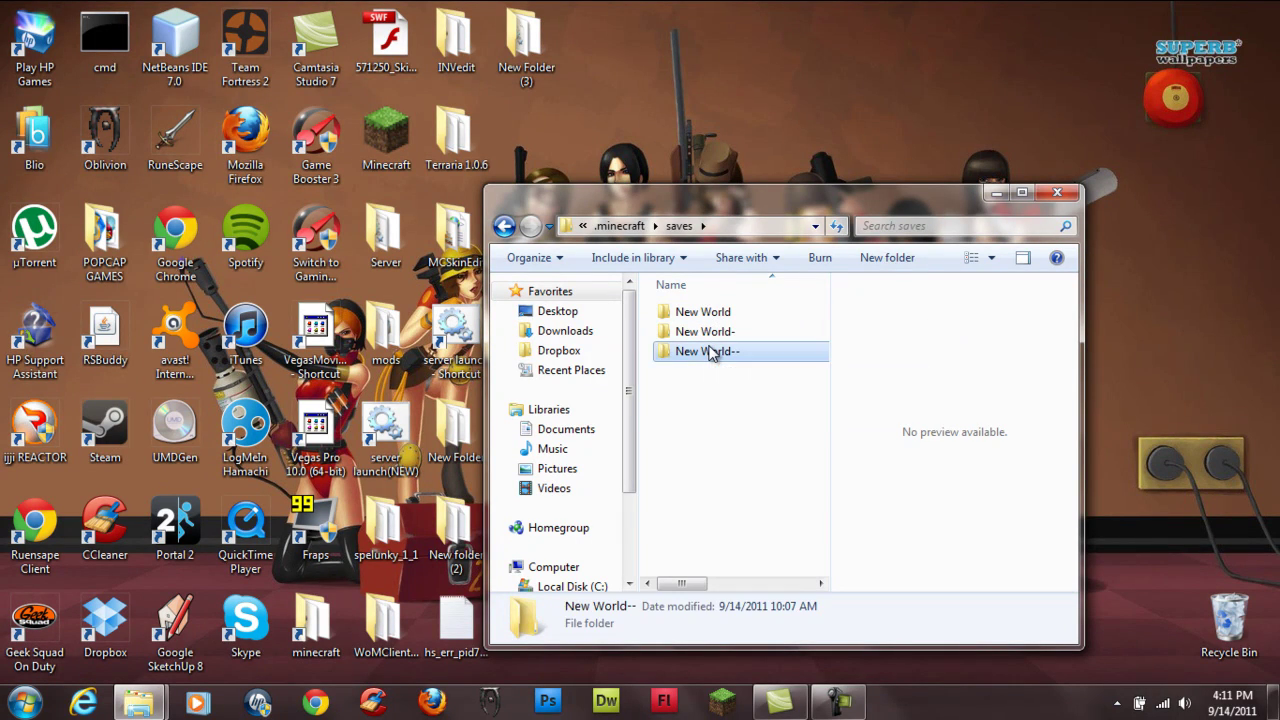
double_click(711, 352)
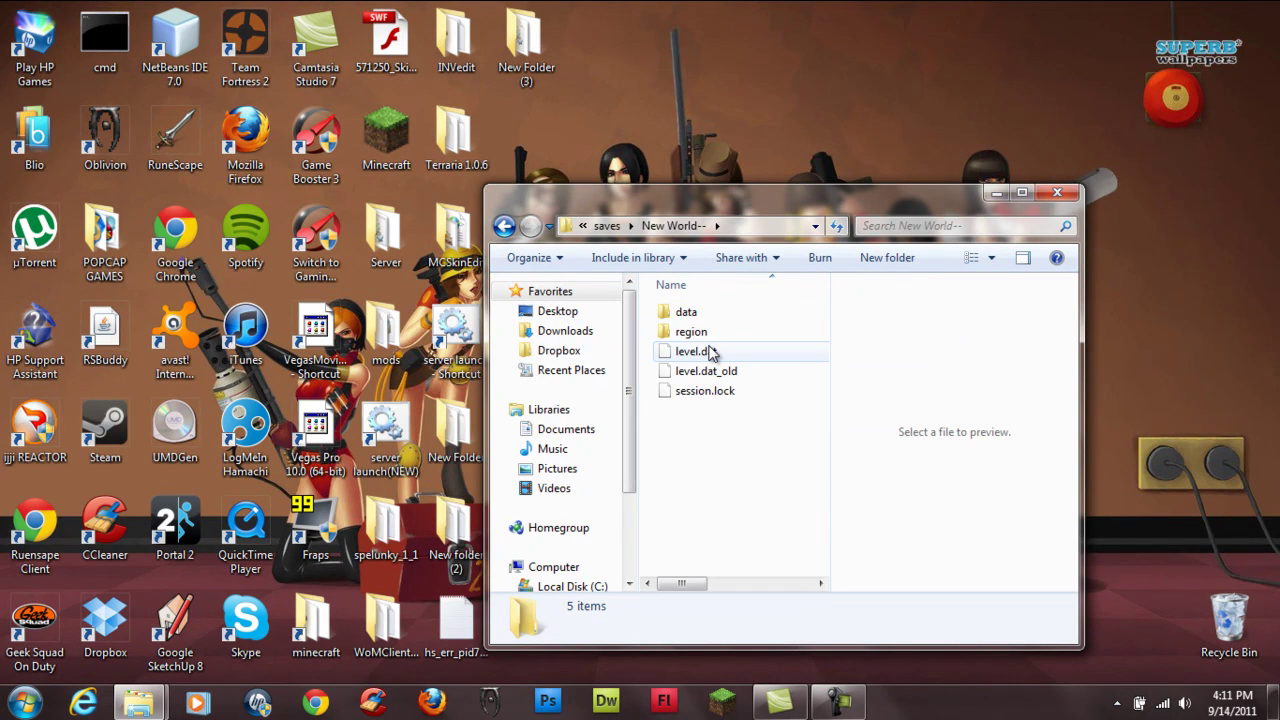
click(506, 227)
click(718, 332)
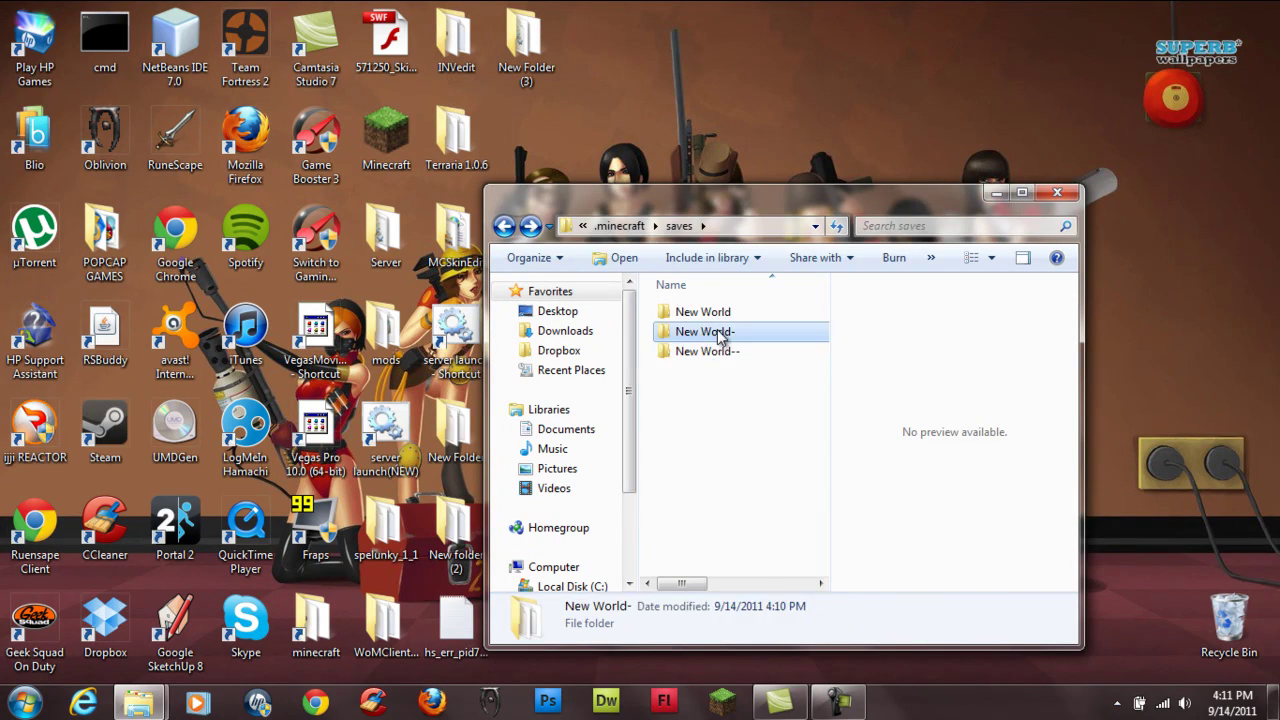
double_click(718, 332)
click(504, 226)
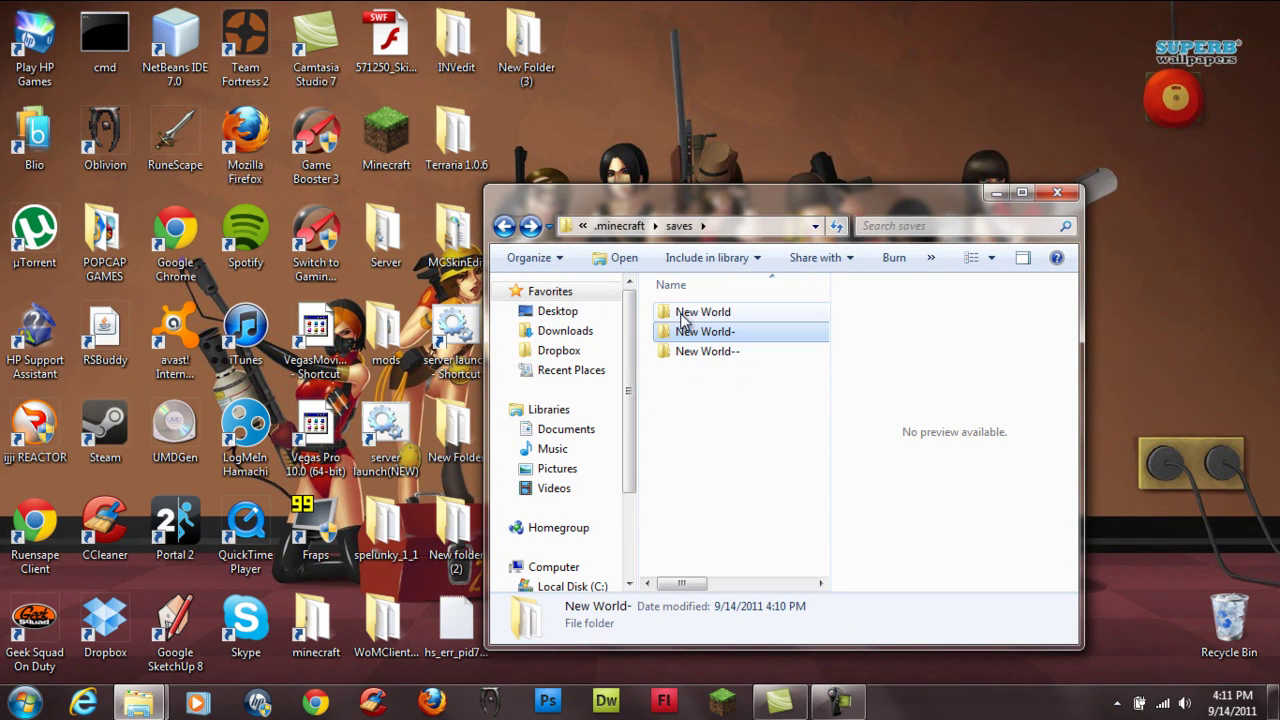
double_click(682, 314)
click(504, 226)
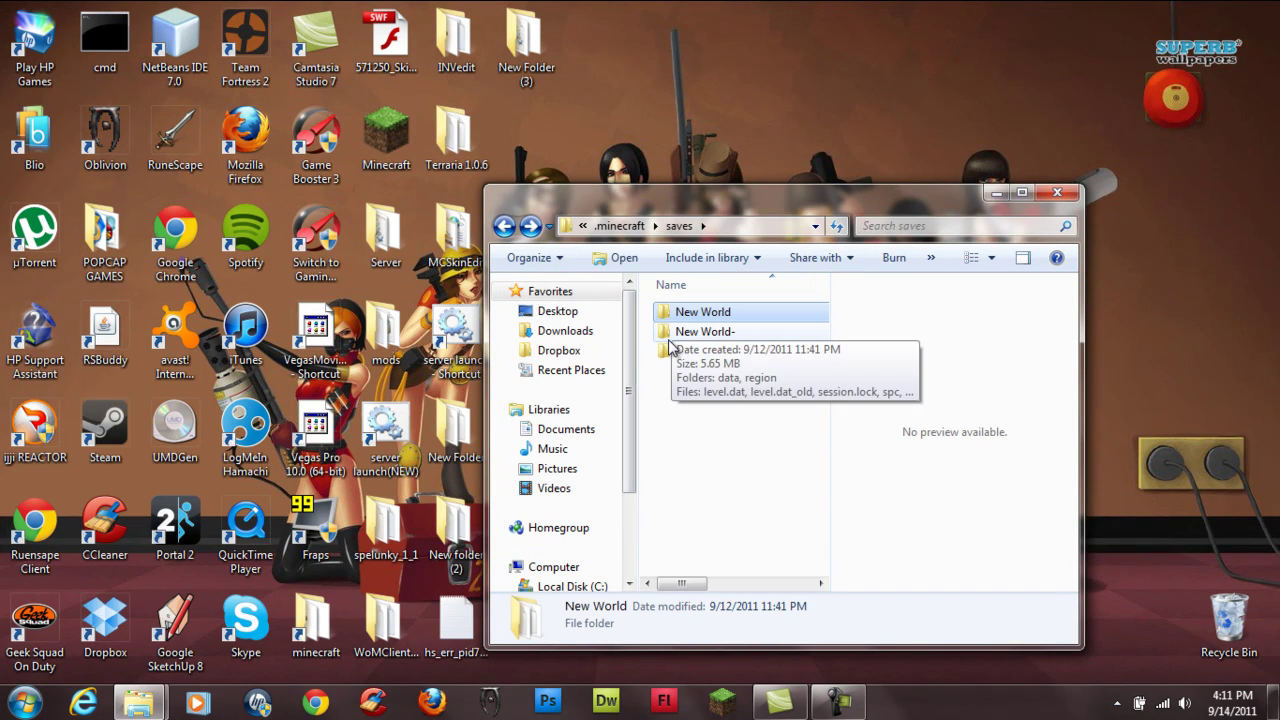
double_click(672, 354)
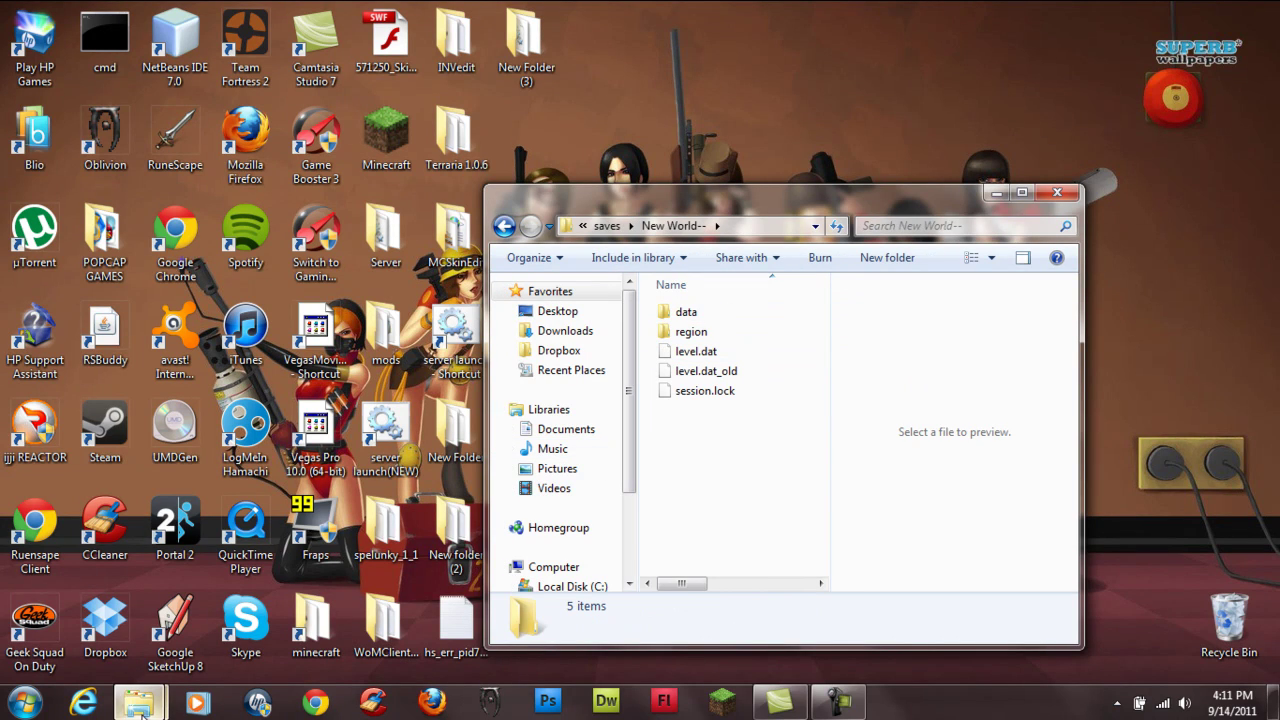
- Arrange the NBTedit folder window beside the New World-- save folder and select NBTedit
mouse_move(143, 712)
click(134, 590)
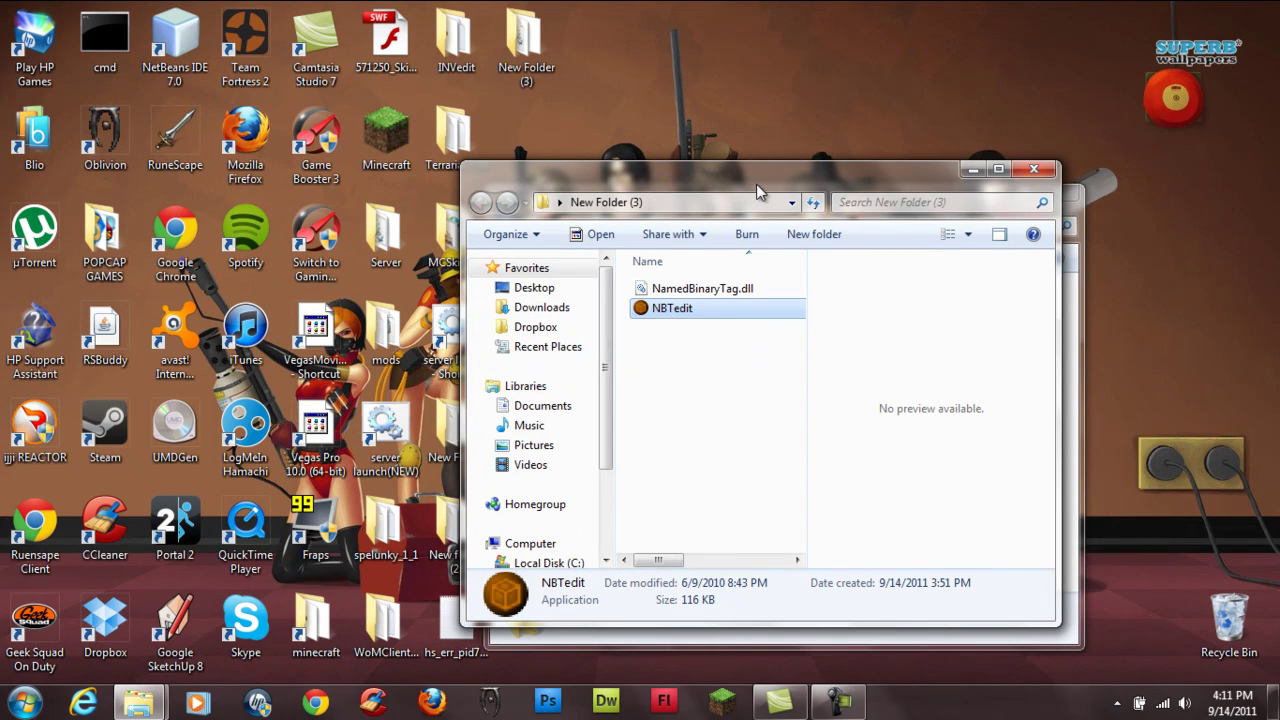
drag(756, 184, 888, 232)
mouse_move(712, 198)
mouse_down()
mouse_move(467, 111)
mouse_move(258, 8)
mouse_move(238, 37)
mouse_move(274, 50)
mouse_up()
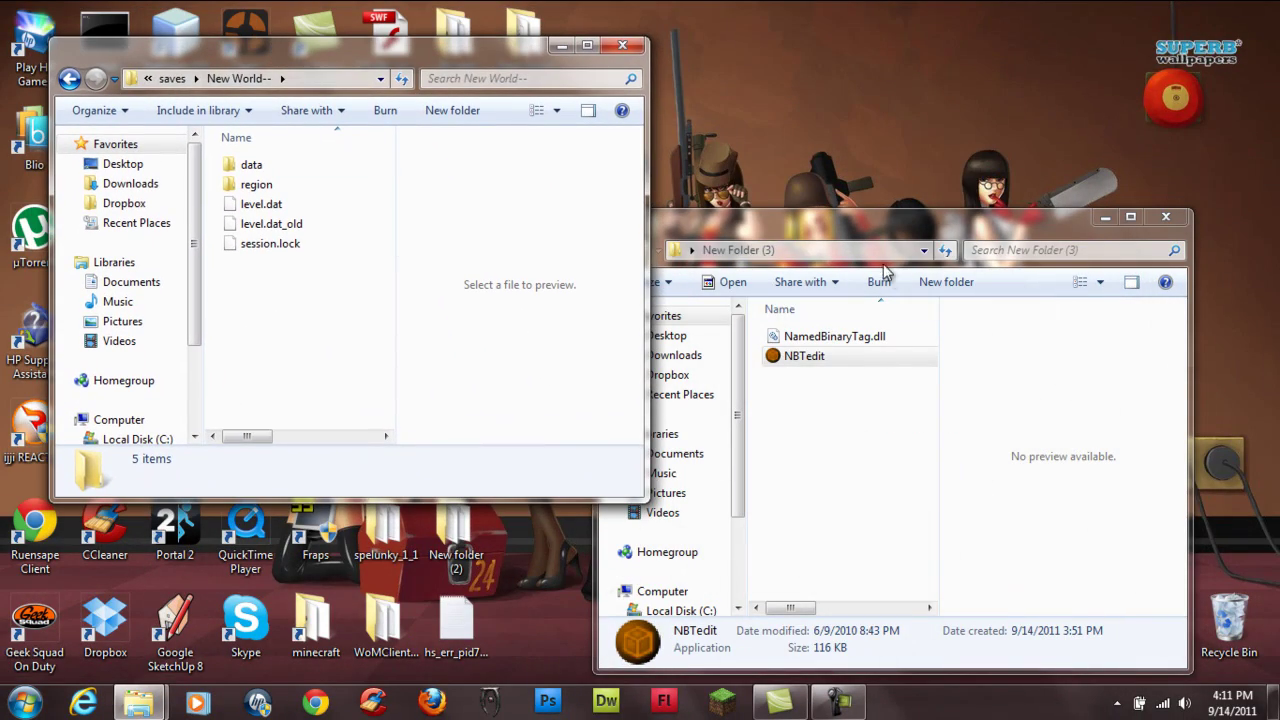
mouse_move(831, 233)
mouse_down()
mouse_move(872, 175)
mouse_move(879, 136)
mouse_up()
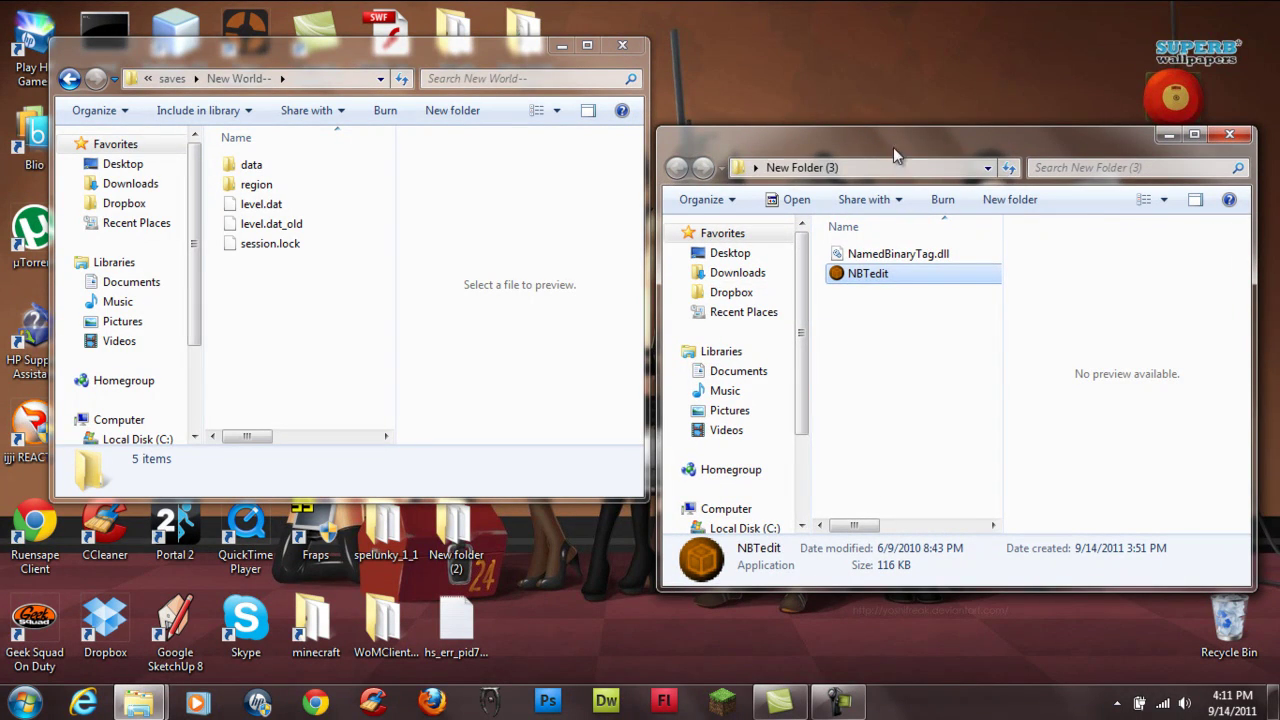
click(857, 275)
- Launch NBTedit, load New World--'s level.dat and set GameType in the Data compound to 0
double_click(857, 278)
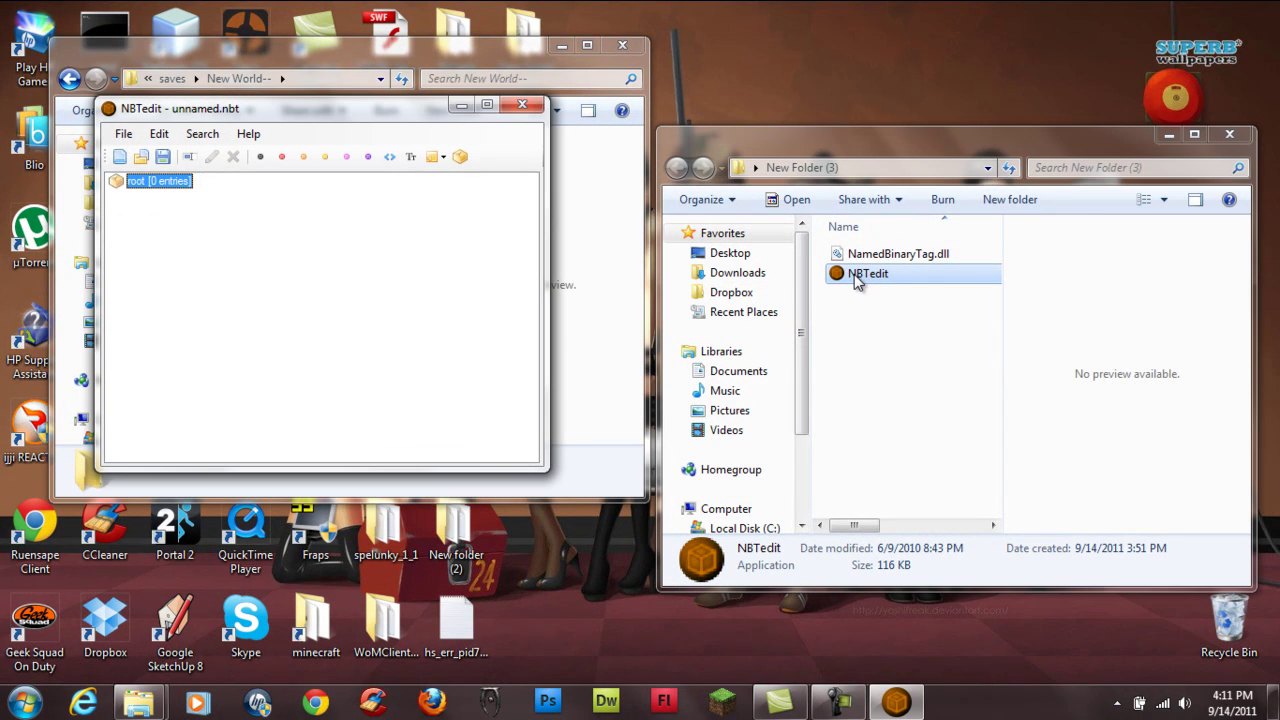
drag(224, 111, 583, 113)
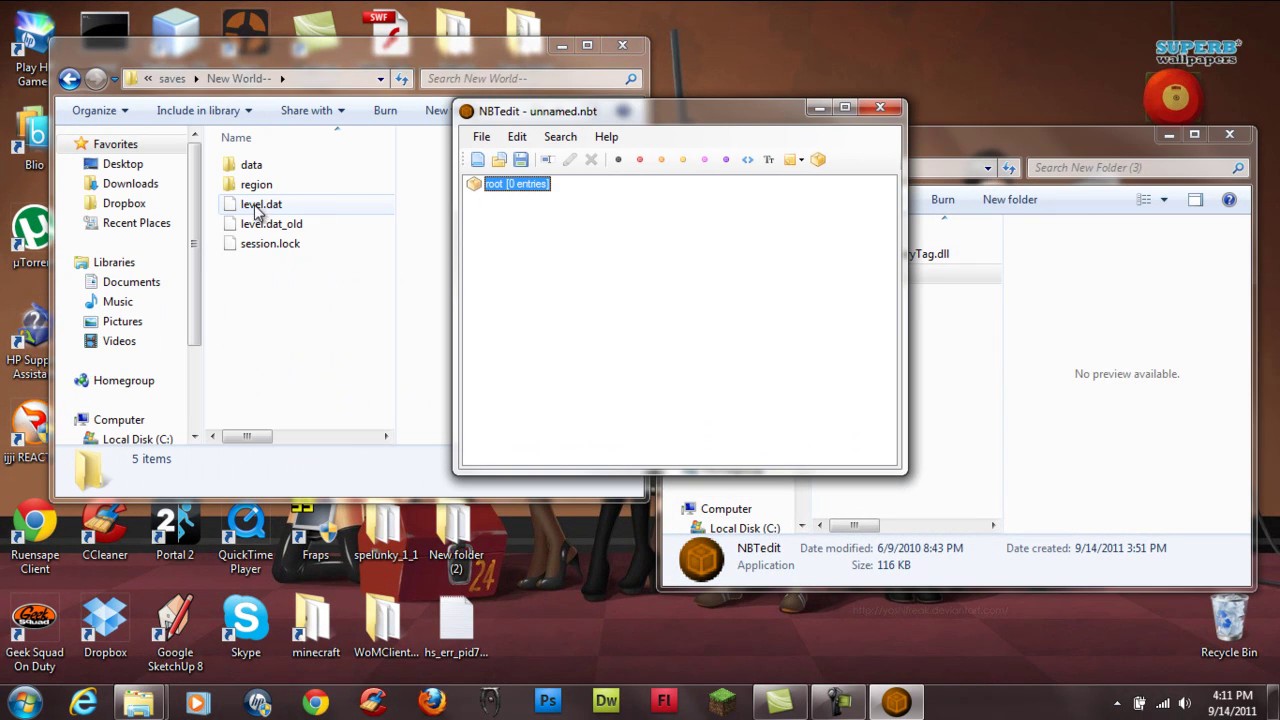
mouse_move(261, 204)
mouse_down()
mouse_move(506, 251)
mouse_move(568, 243)
mouse_move(560, 236)
mouse_up()
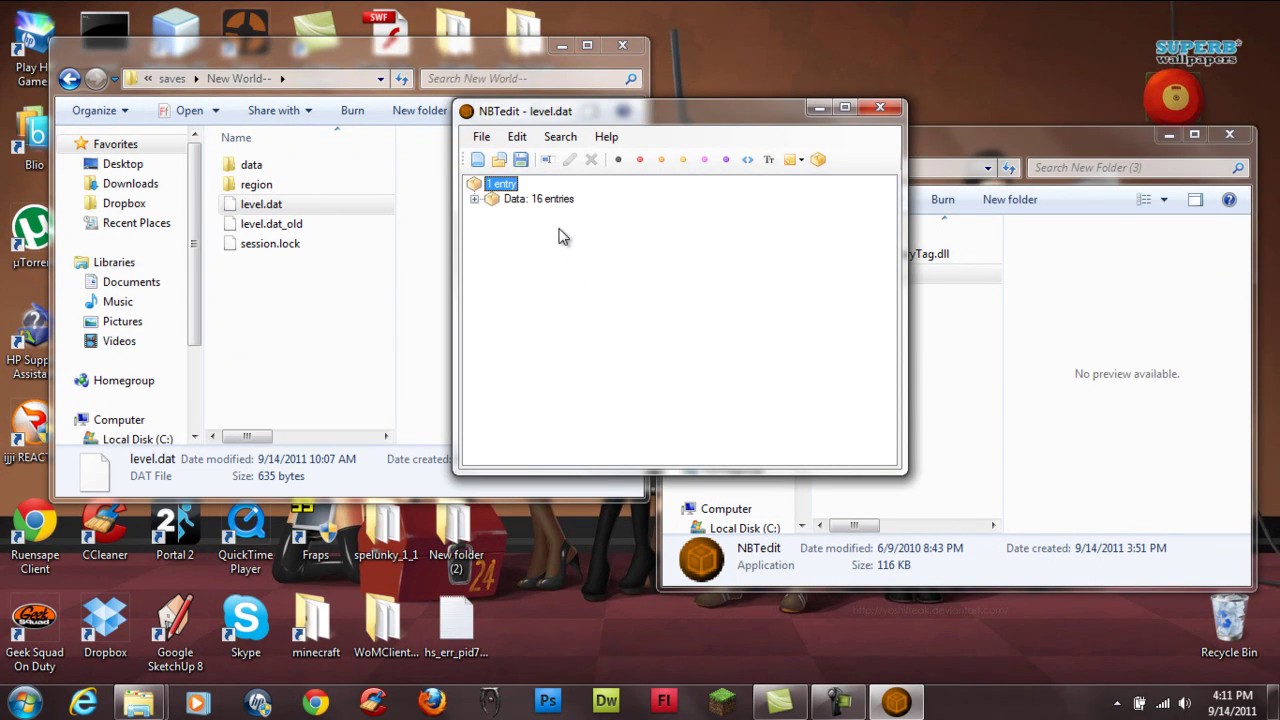
click(475, 199)
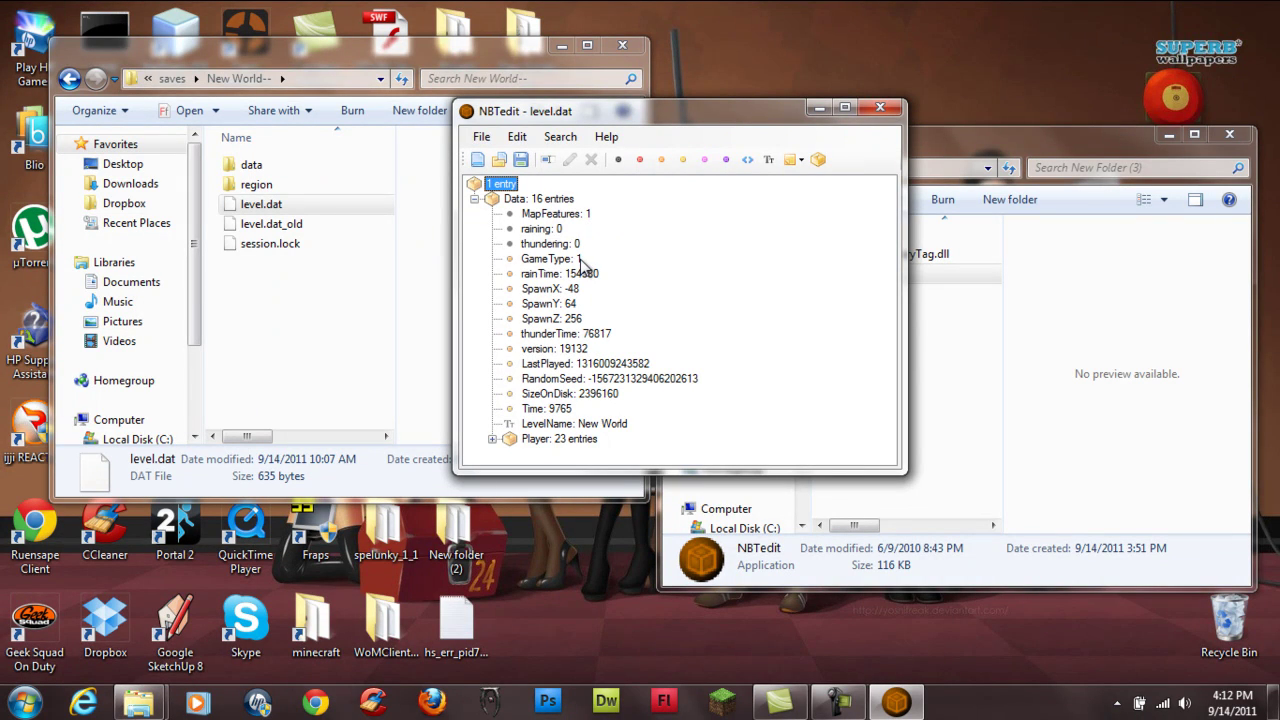
click(566, 261)
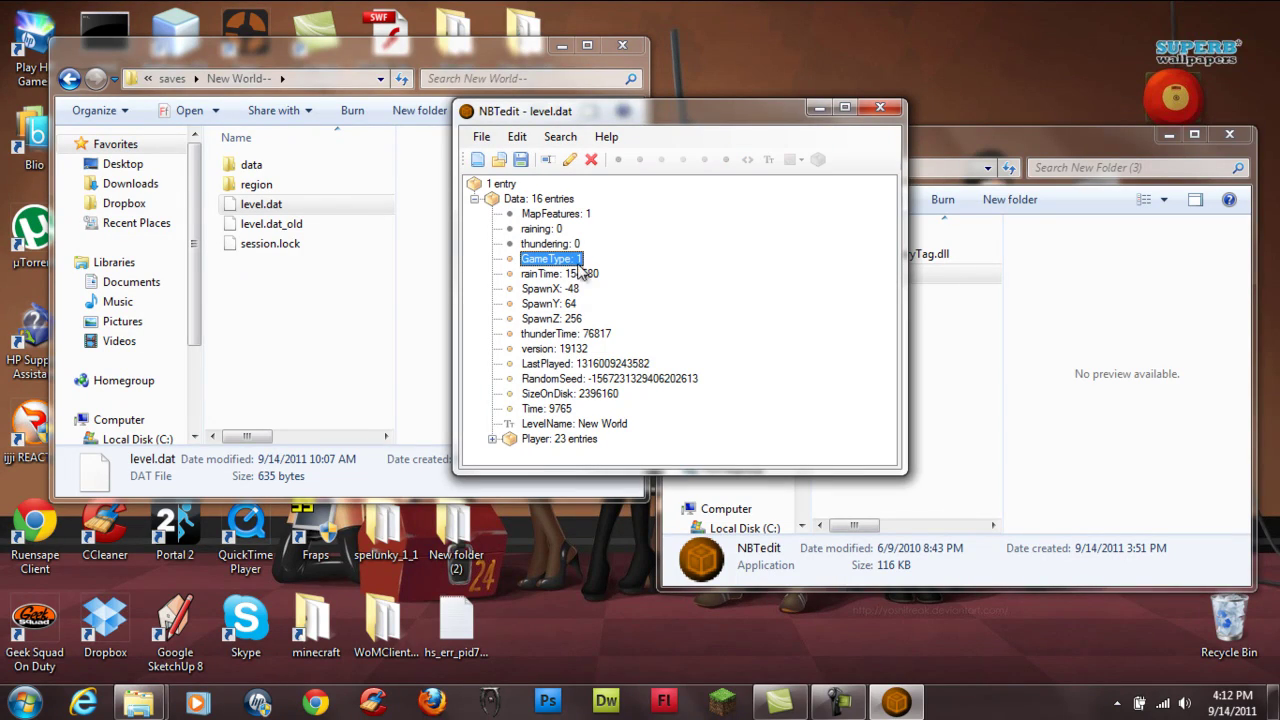
double_click(573, 262)
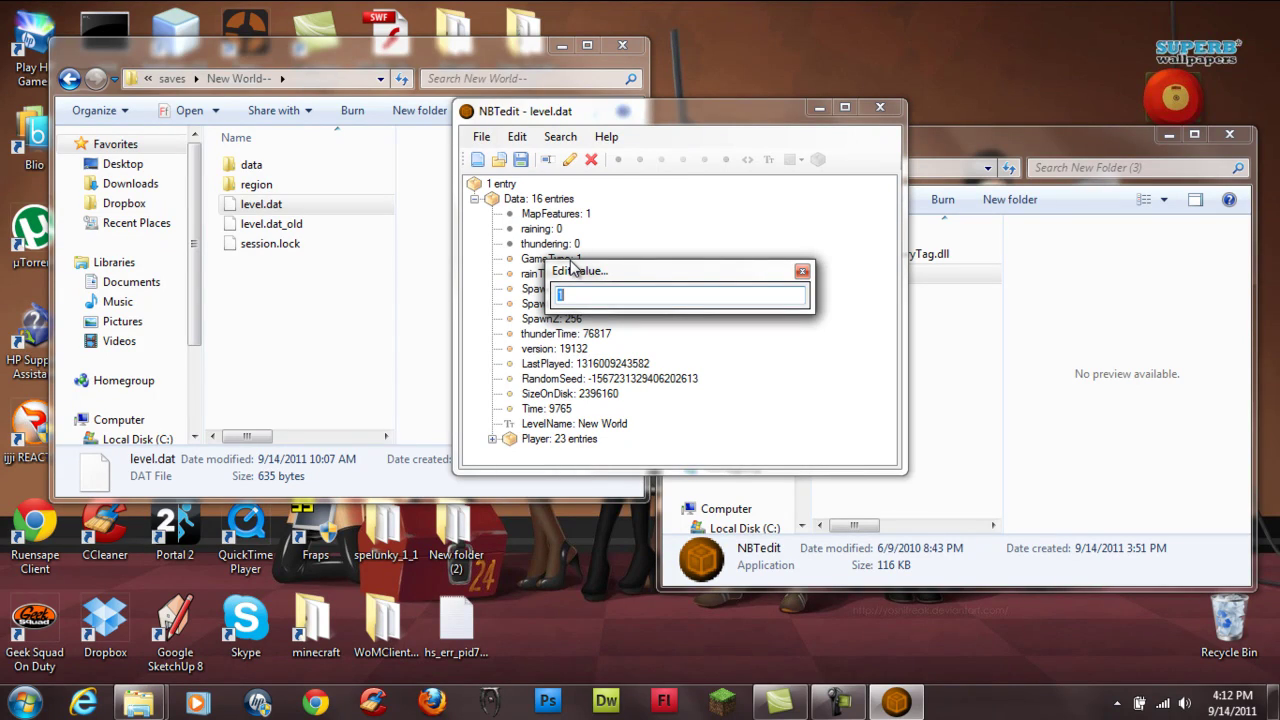
text(0)
key(Return)
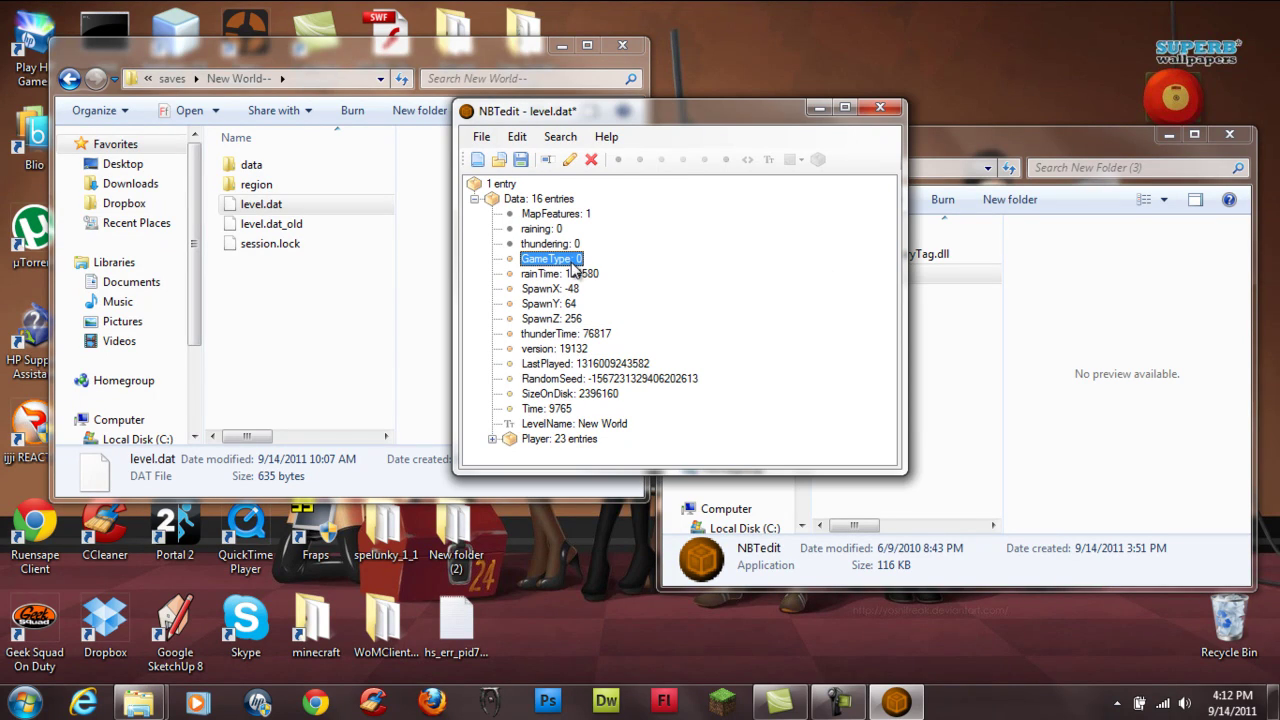
- Save the edited level.dat, close NBTedit and its folder, and return to the Minecraft Launcher
click(587, 220)
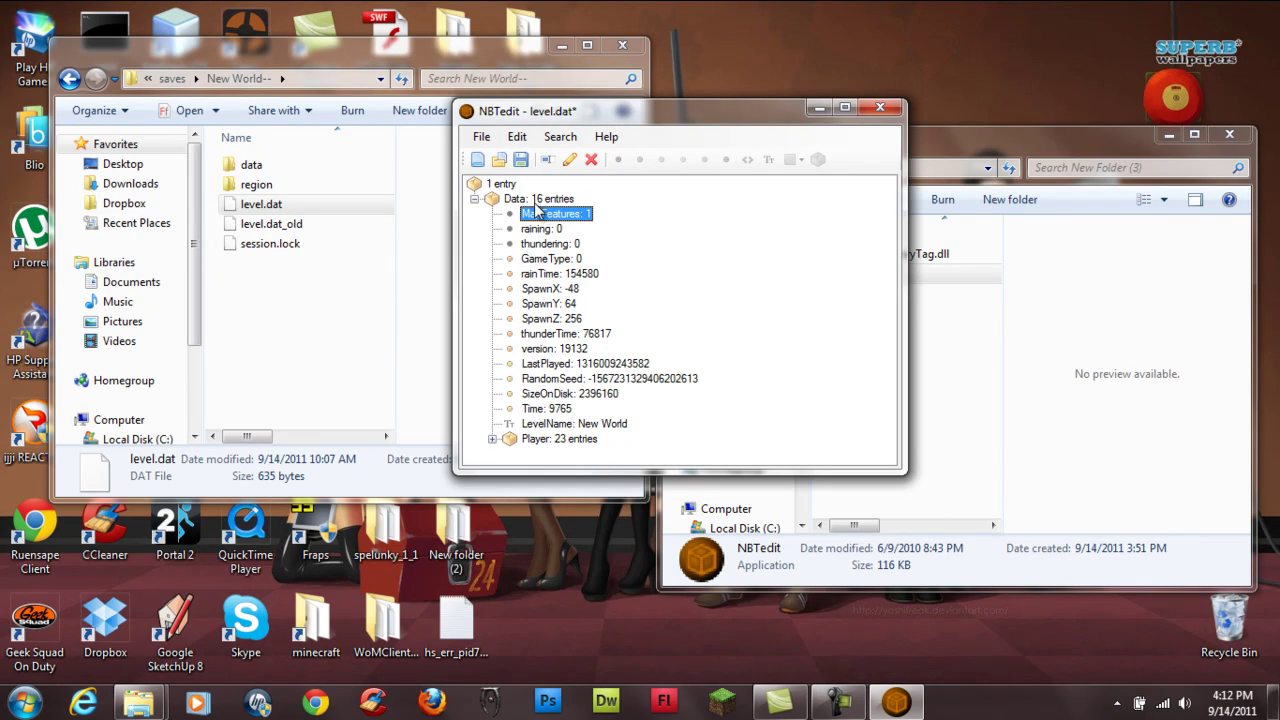
click(578, 215)
click(520, 160)
click(880, 107)
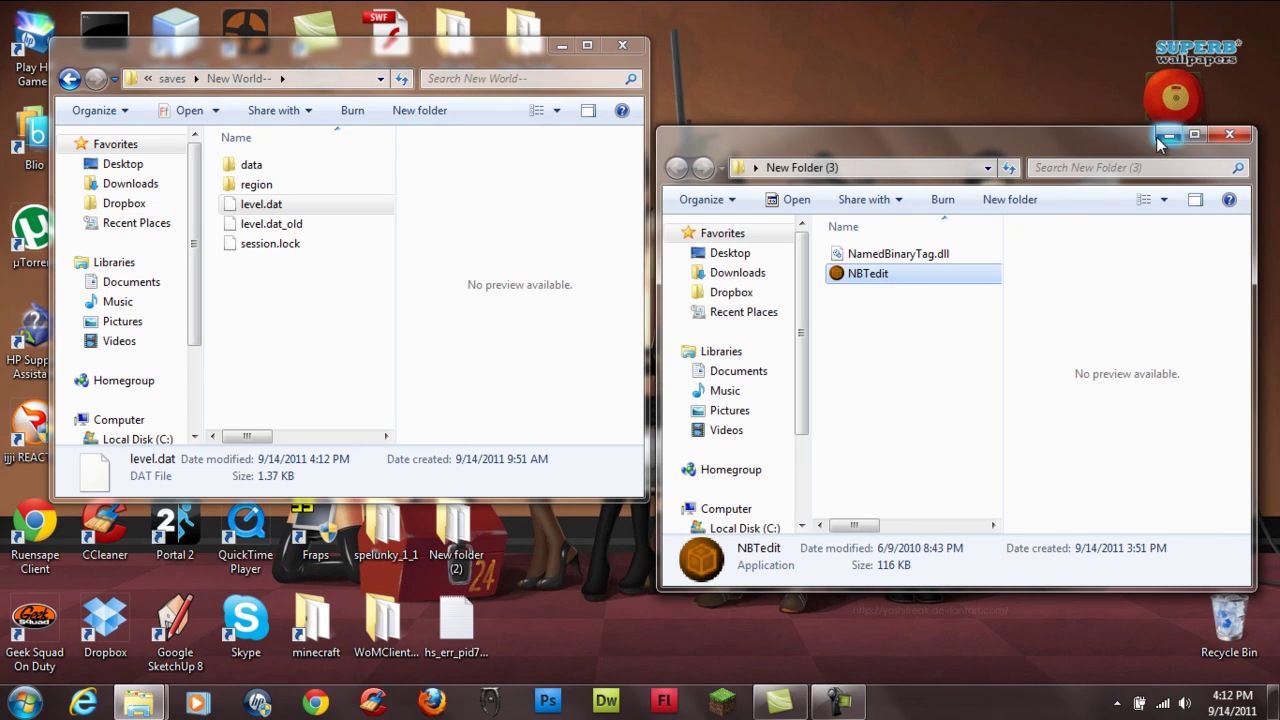
click(1168, 134)
click(722, 700)
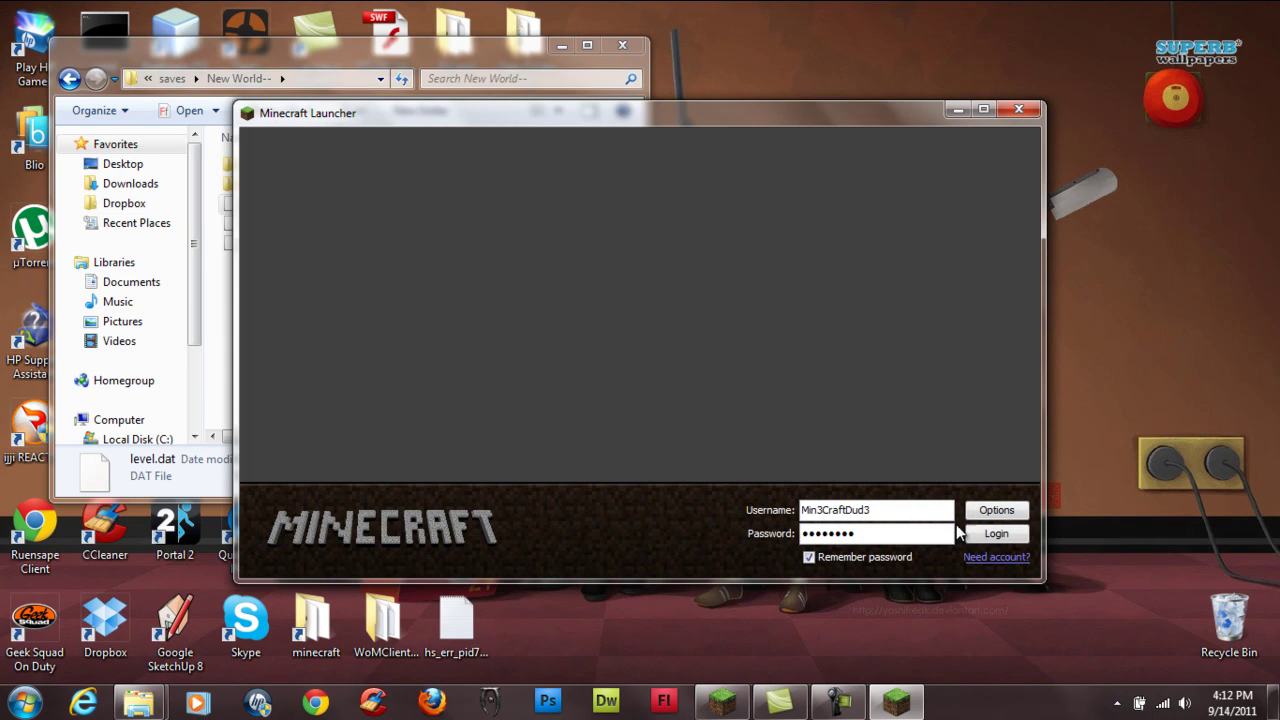
- Log in, see New World-- still listed as Survival Mode, and return to the Explorer folder windows
click(1004, 534)
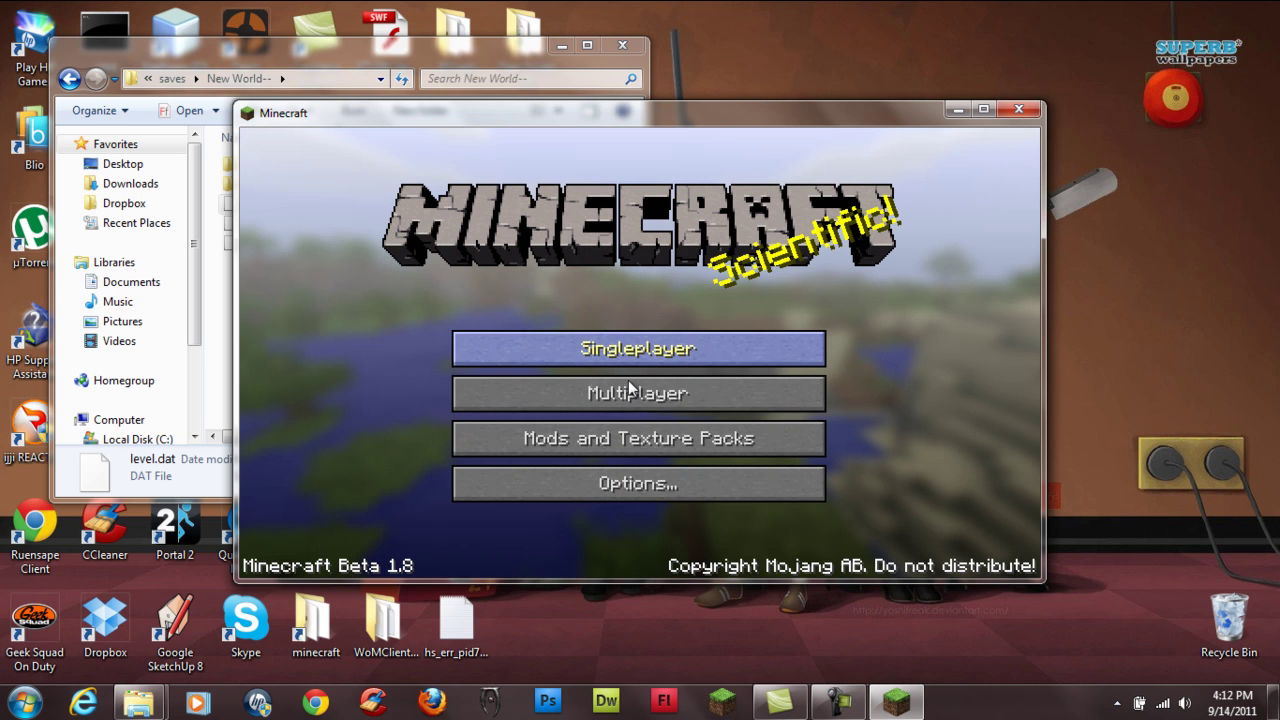
click(641, 352)
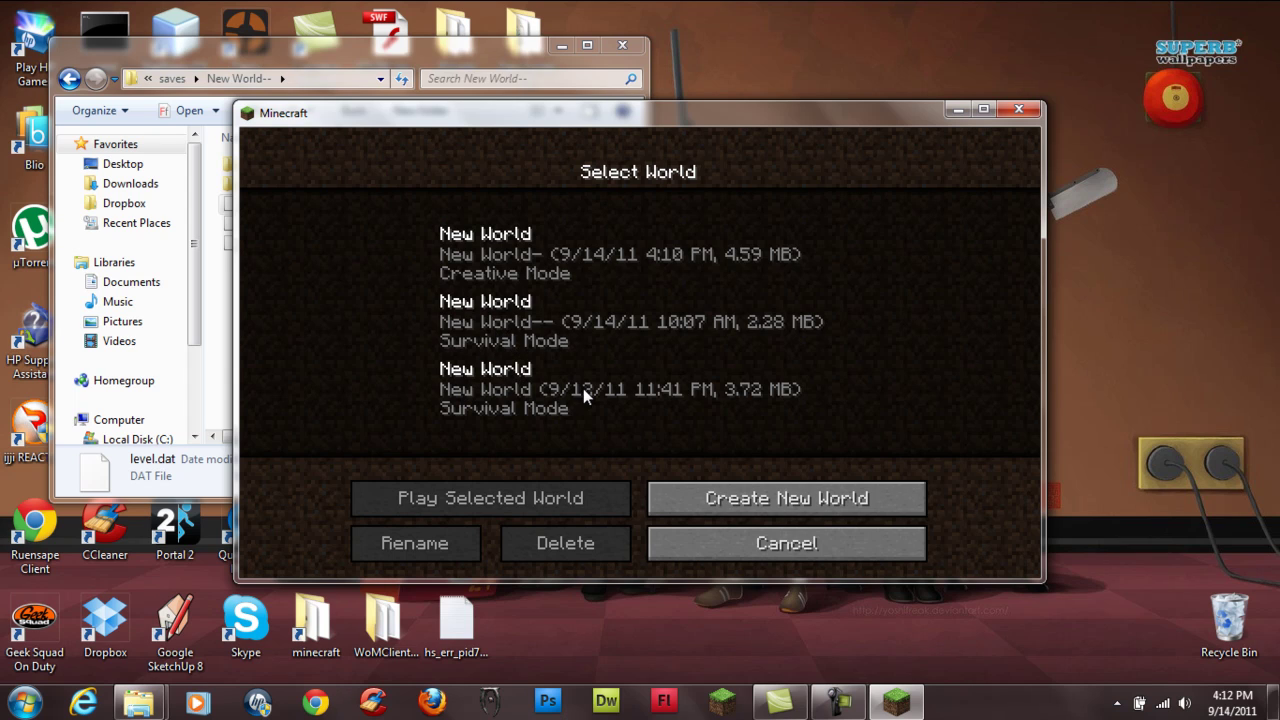
click(452, 62)
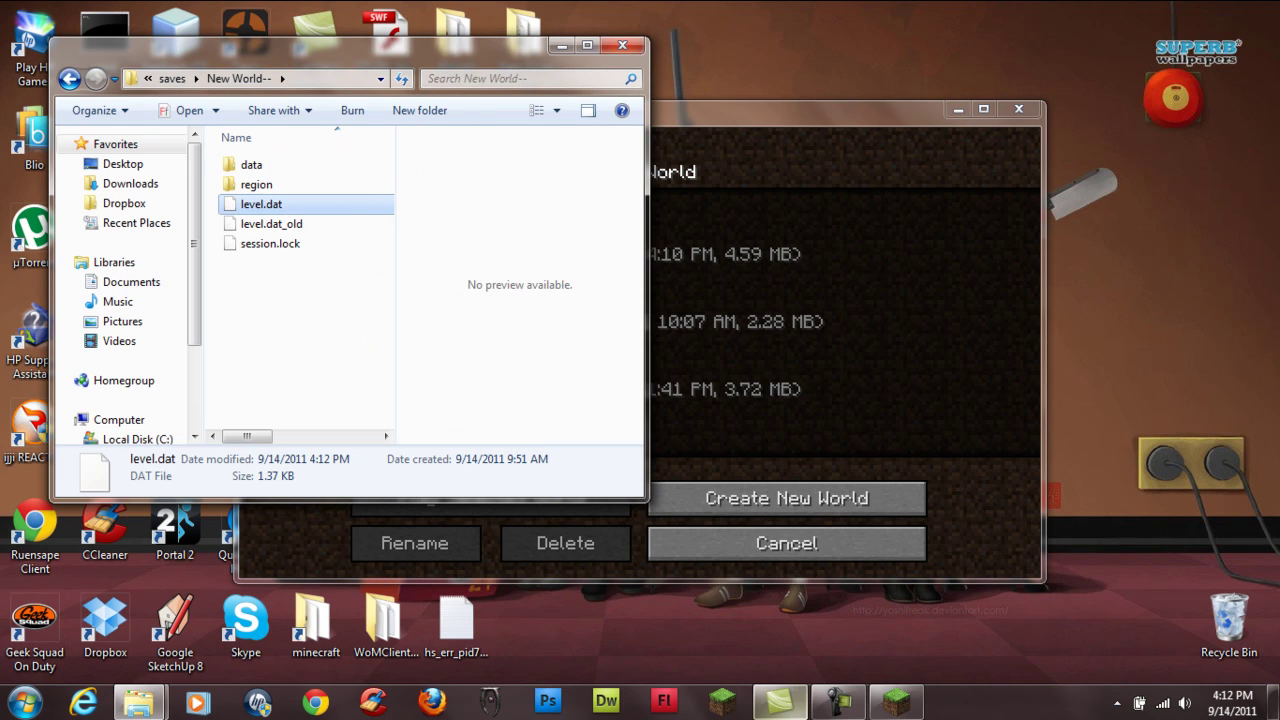
click(139, 703)
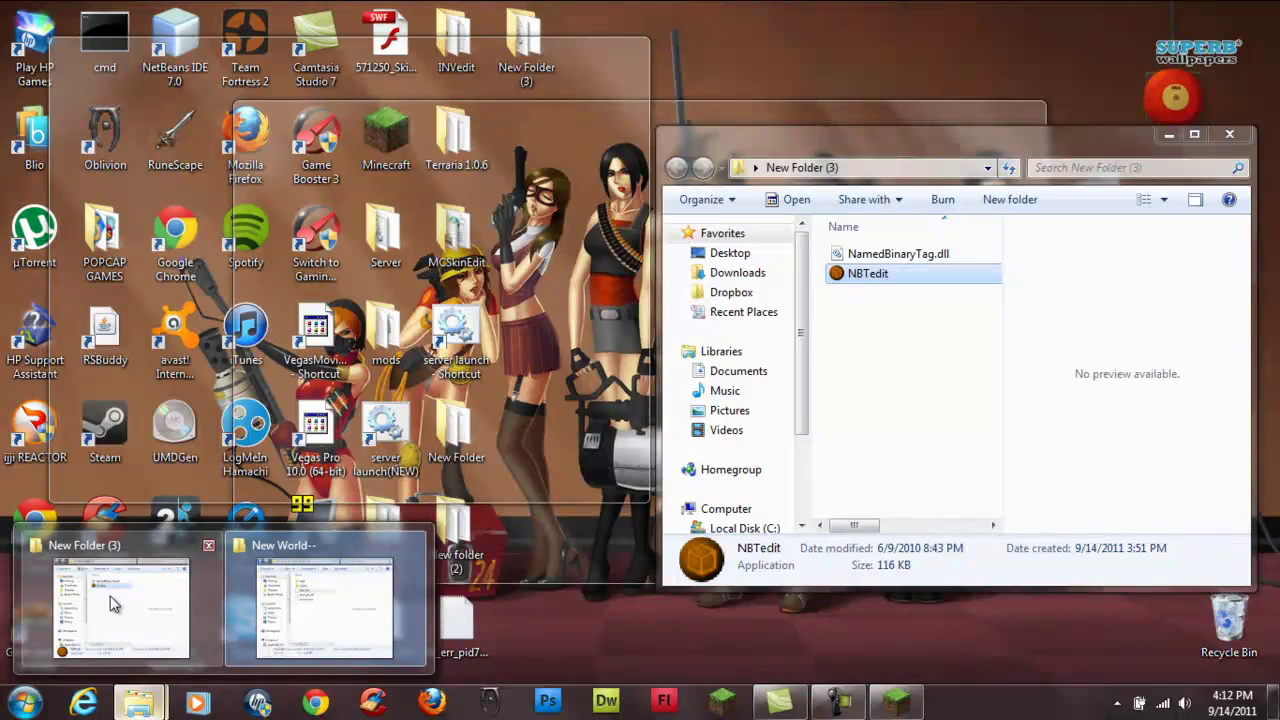
- Relaunch NBTedit and load New World--'s level.dat, expanding its Data compound
click(109, 600)
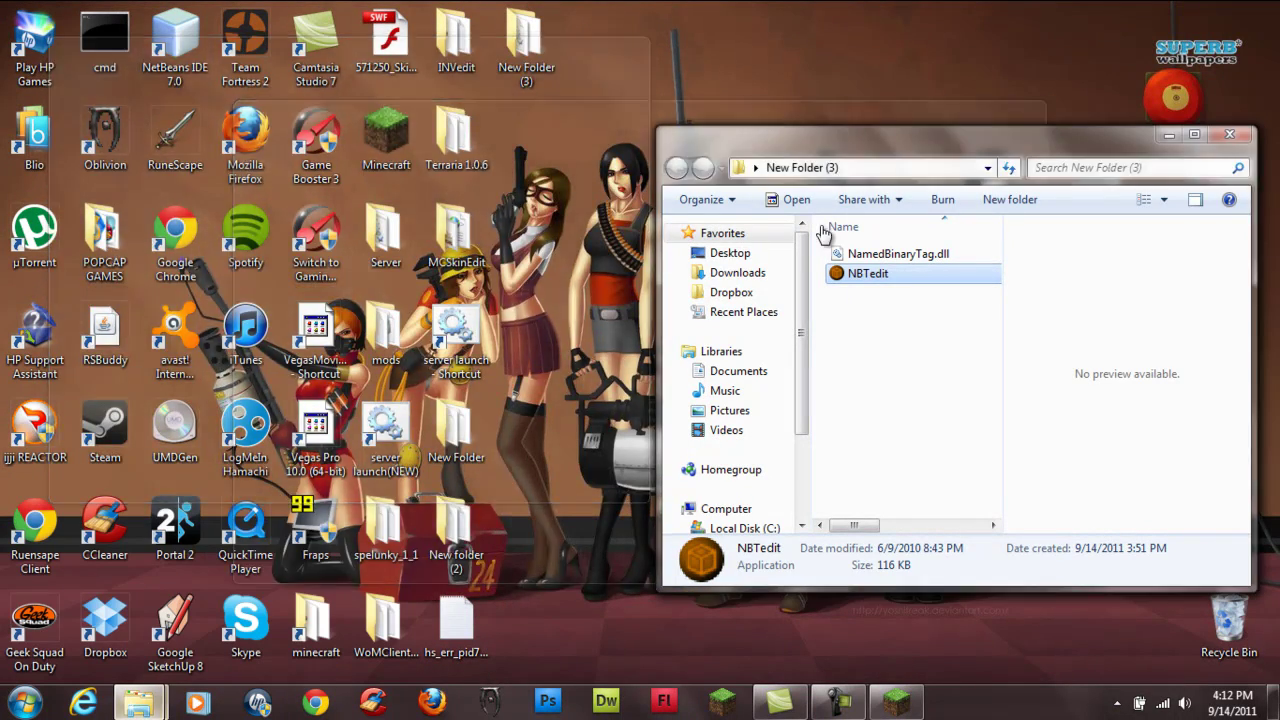
double_click(860, 280)
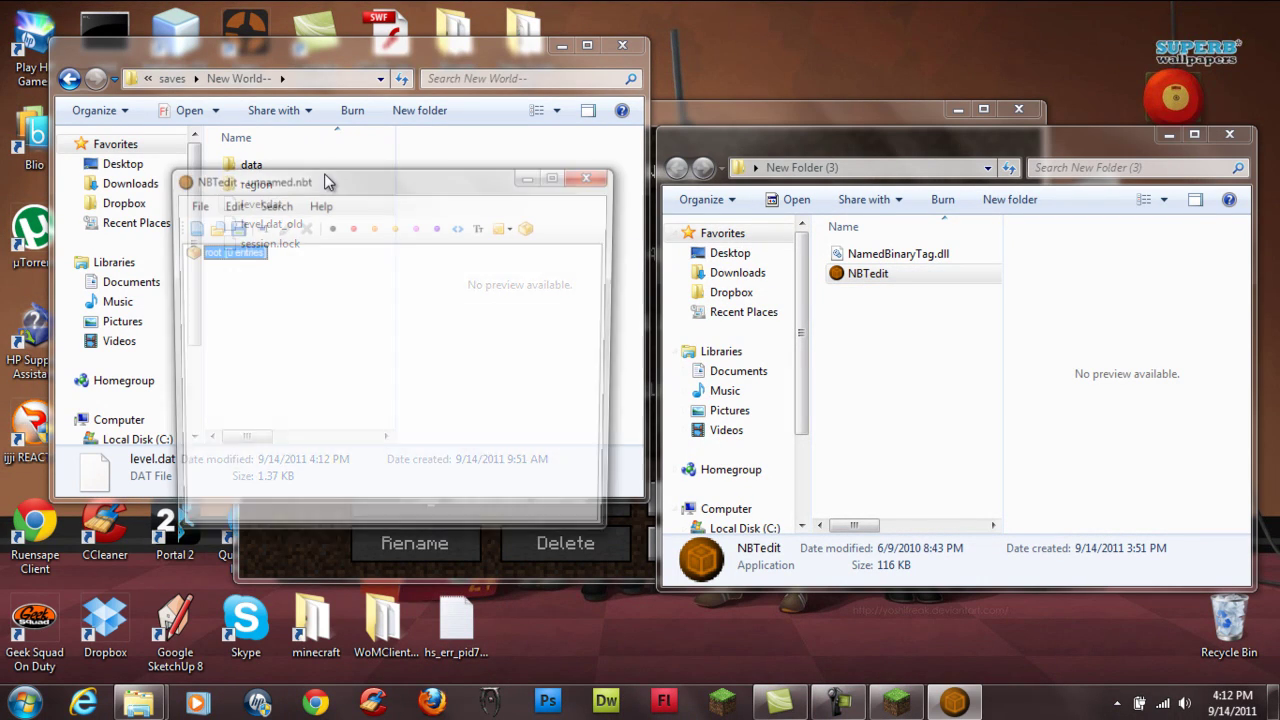
drag(296, 177, 496, 134)
click(255, 204)
mouse_move(255, 204)
mouse_down()
mouse_move(506, 266)
mouse_move(441, 226)
mouse_up()
click(444, 221)
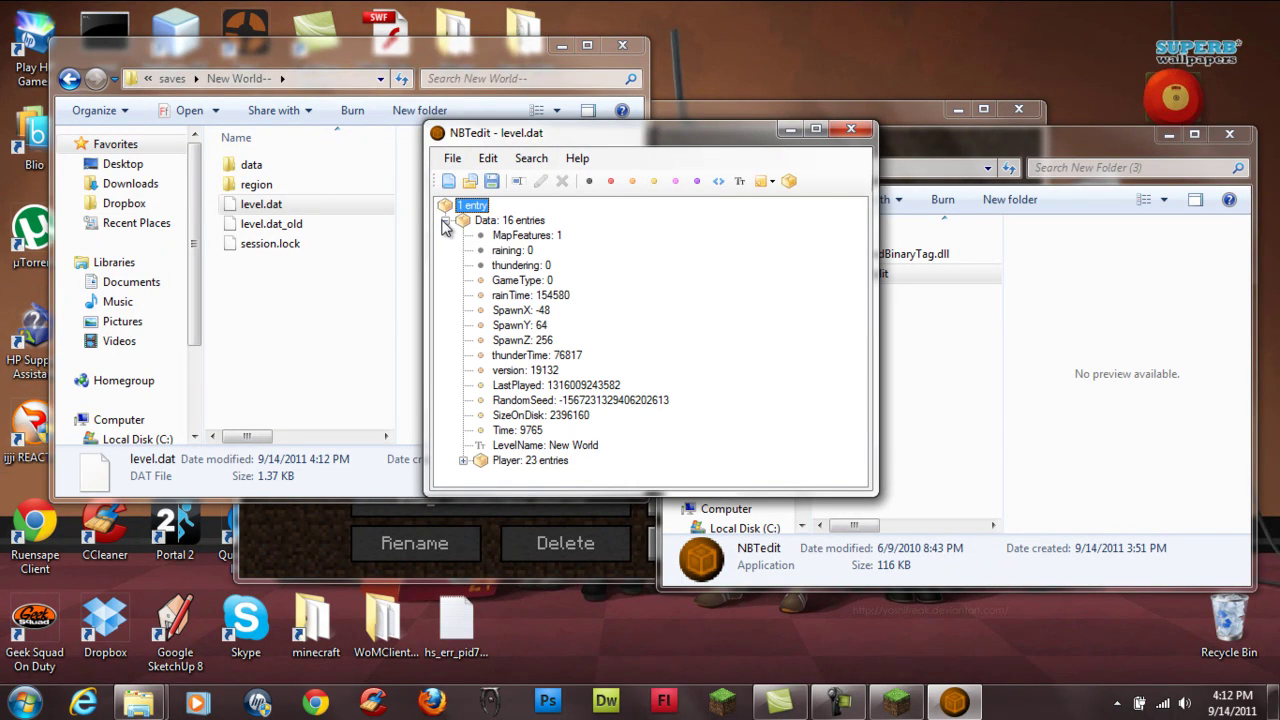
- Set GameType to 1 and save level.dat, confirming the overwrite with Yes
click(552, 283)
double_click(548, 284)
text(1)
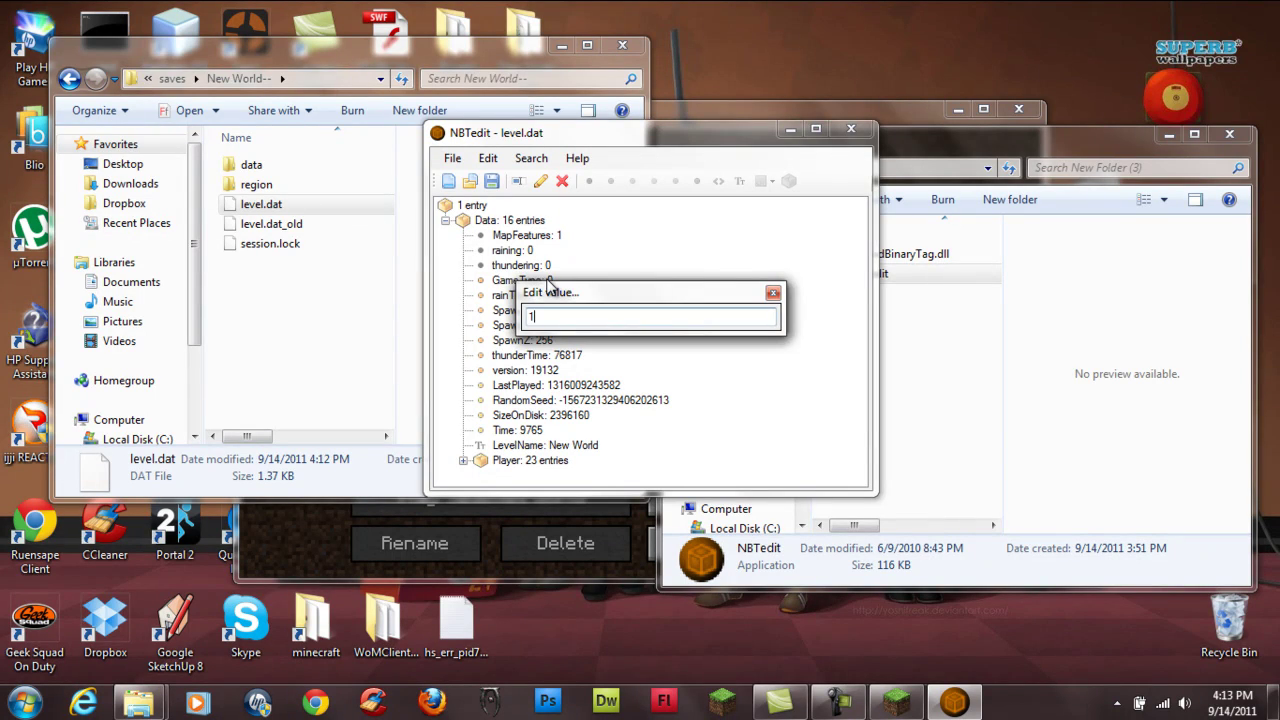
key(Return)
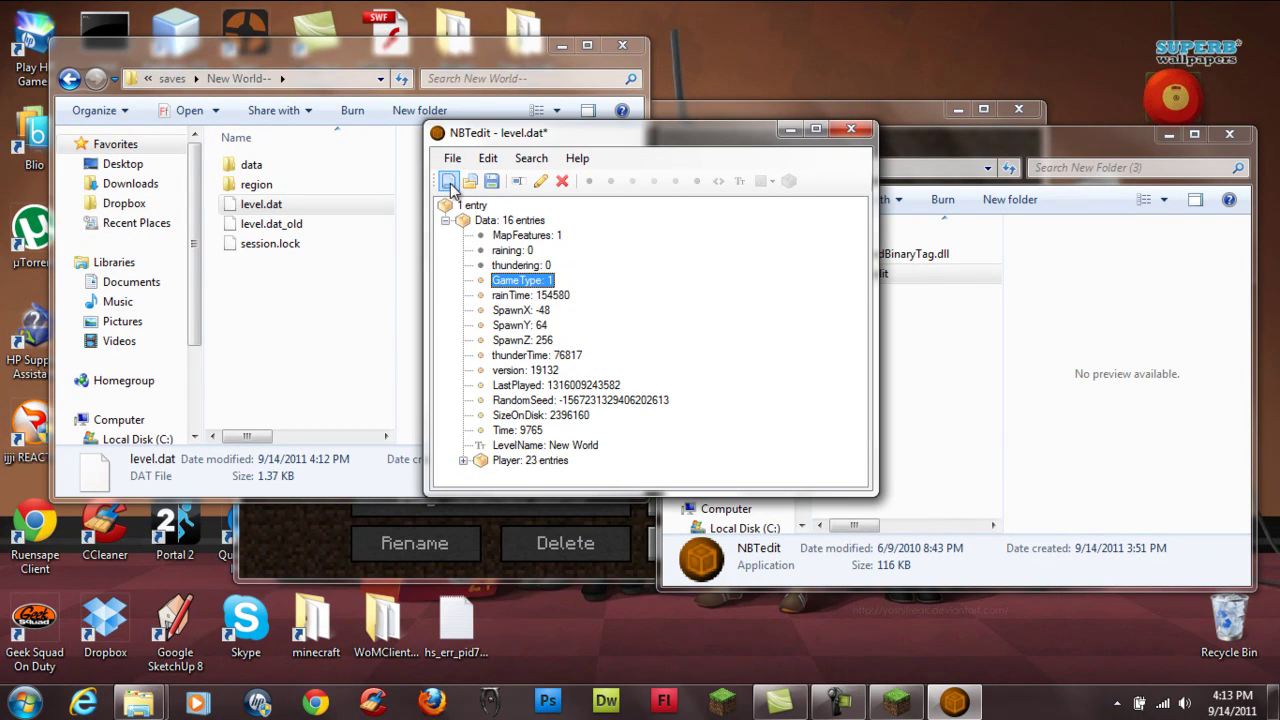
click(491, 181)
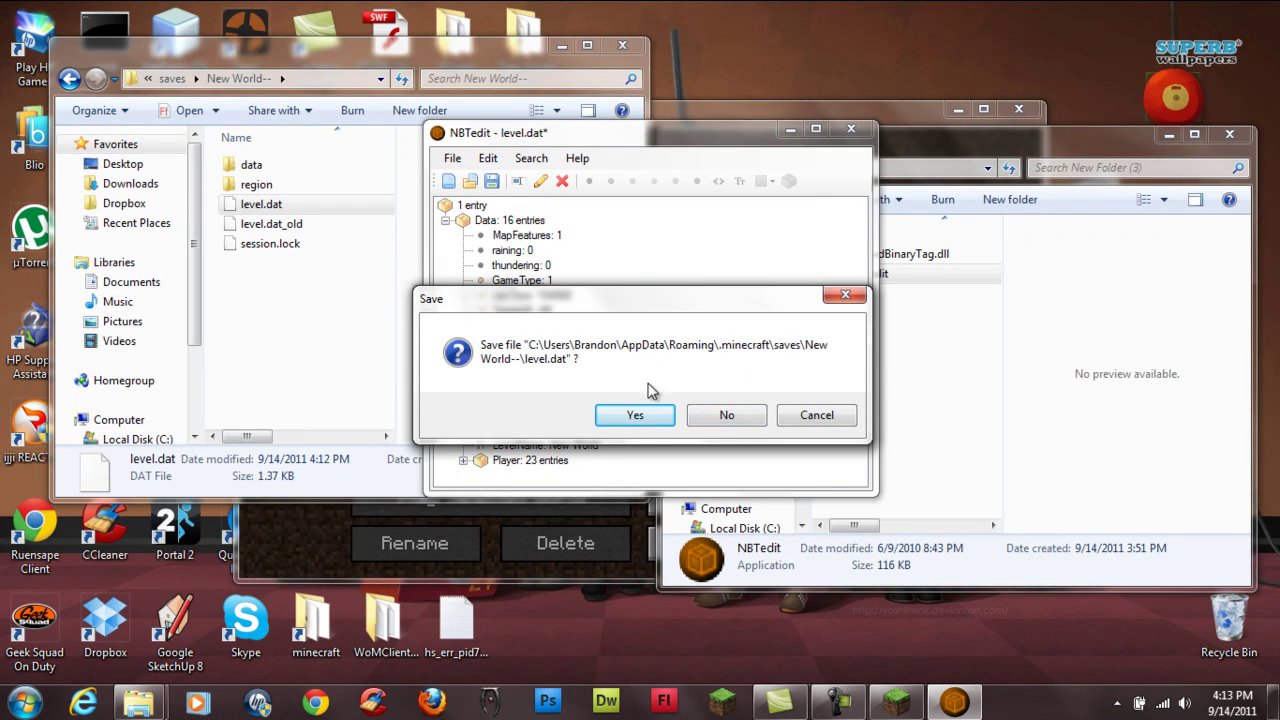
click(641, 415)
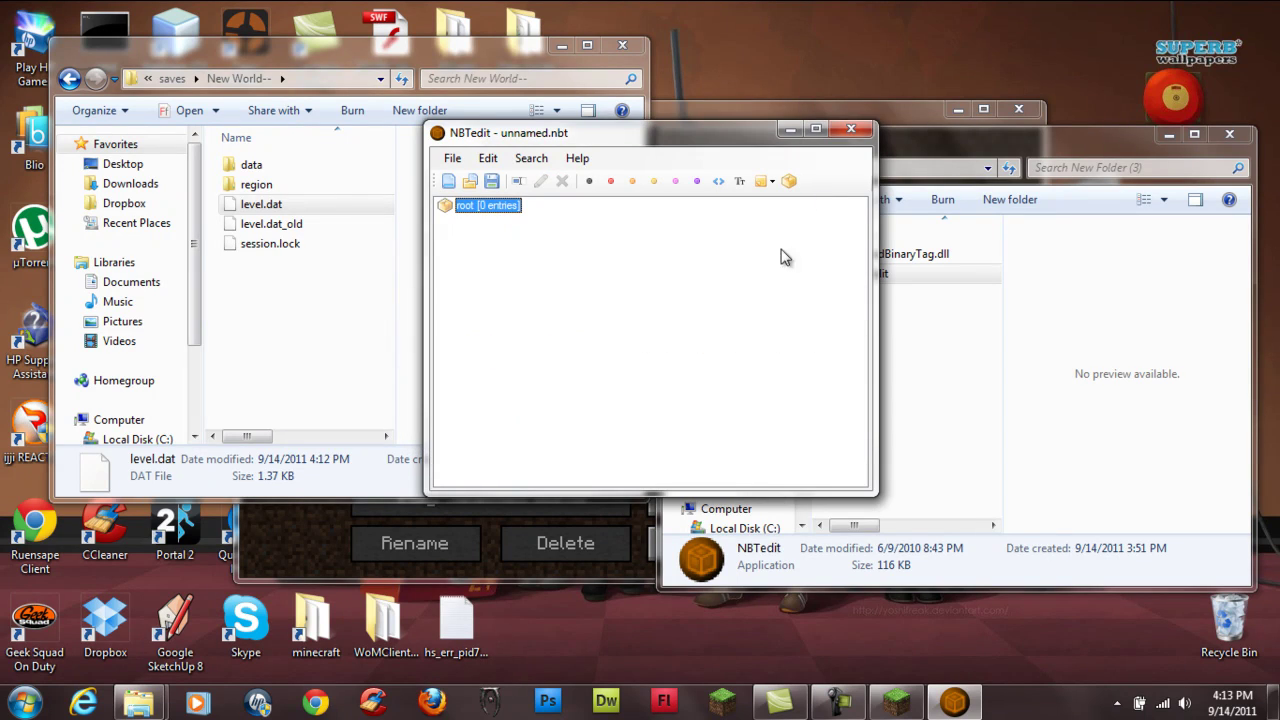
click(907, 112)
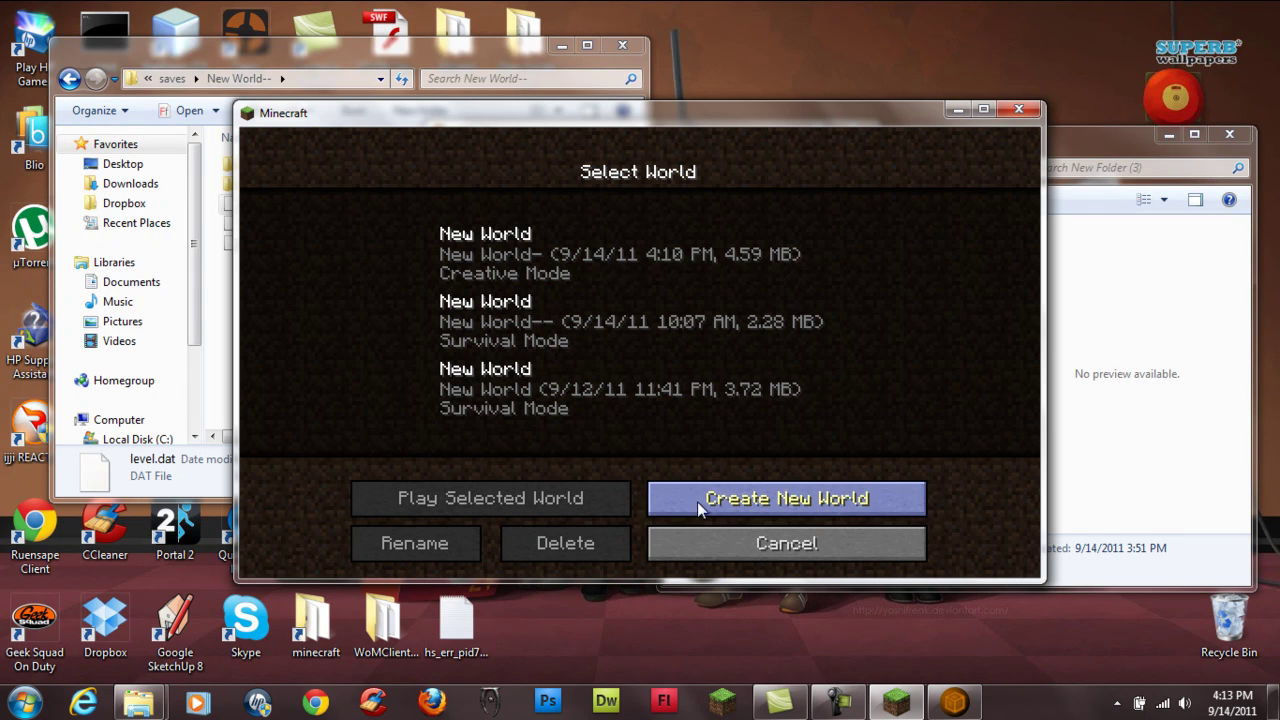
- Reload Select World so New World-- shows Creative Mode, then open the New World save folder
click(700, 543)
click(614, 360)
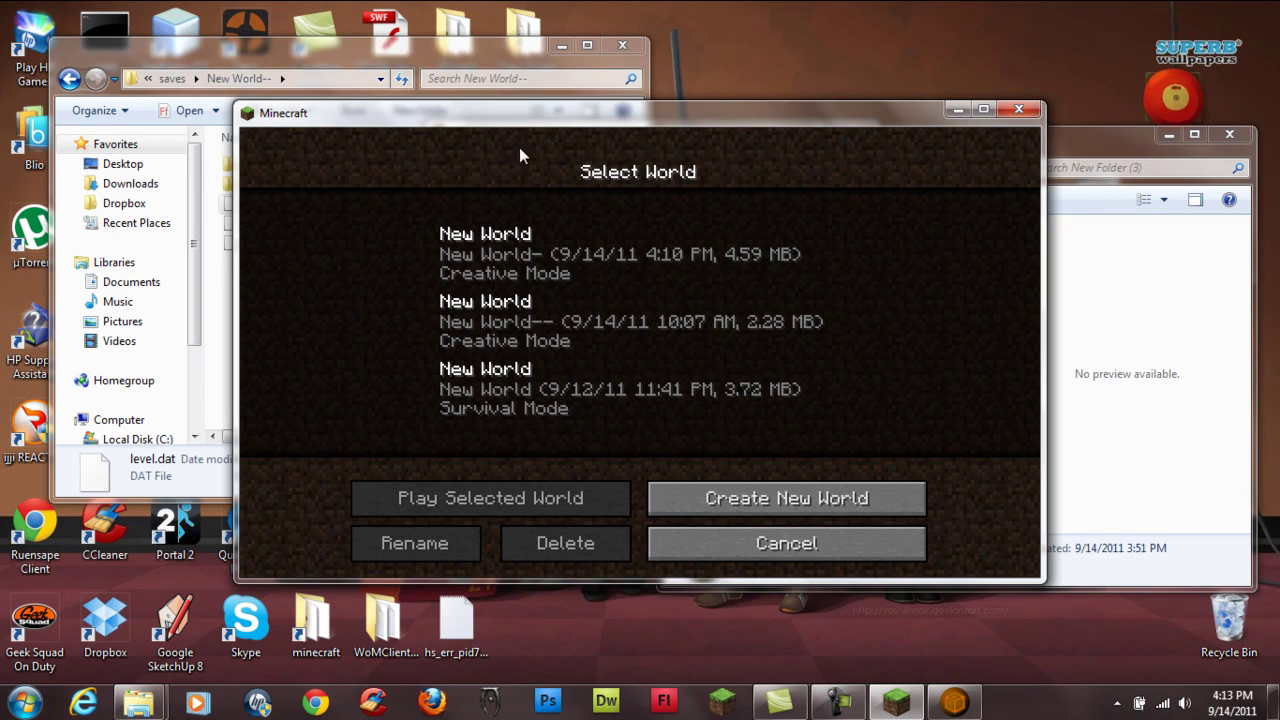
click(467, 59)
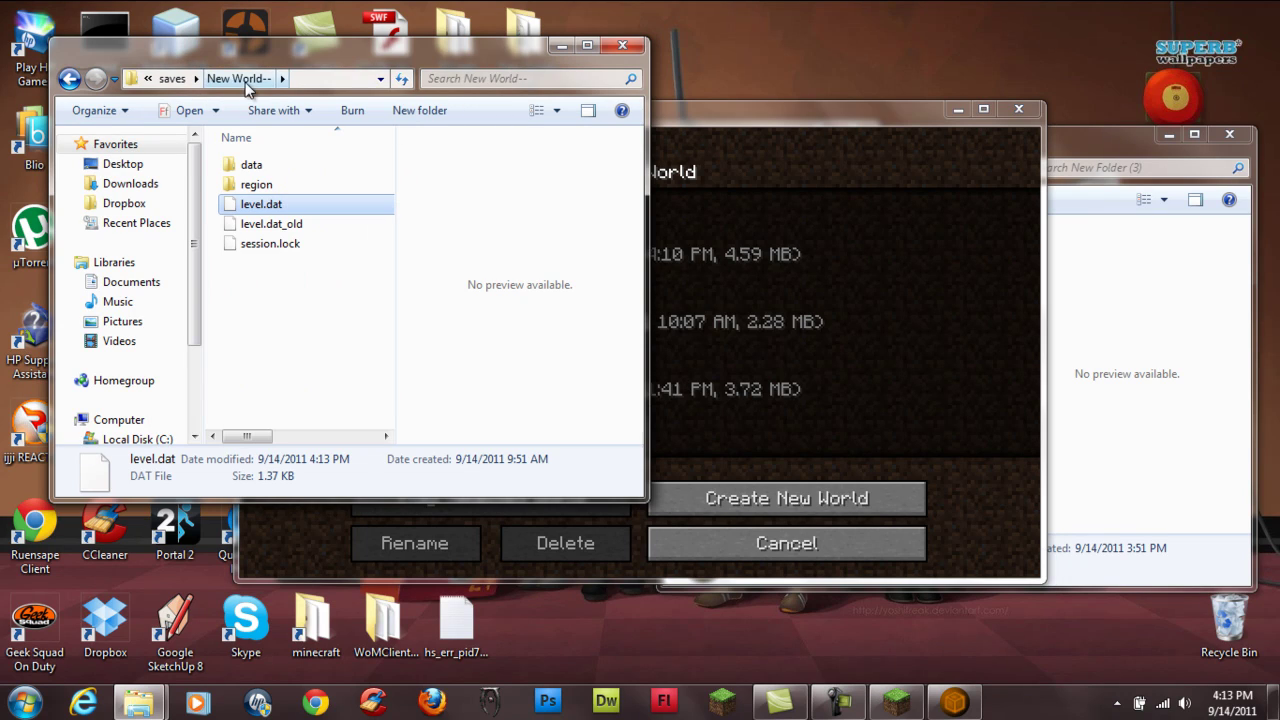
click(172, 78)
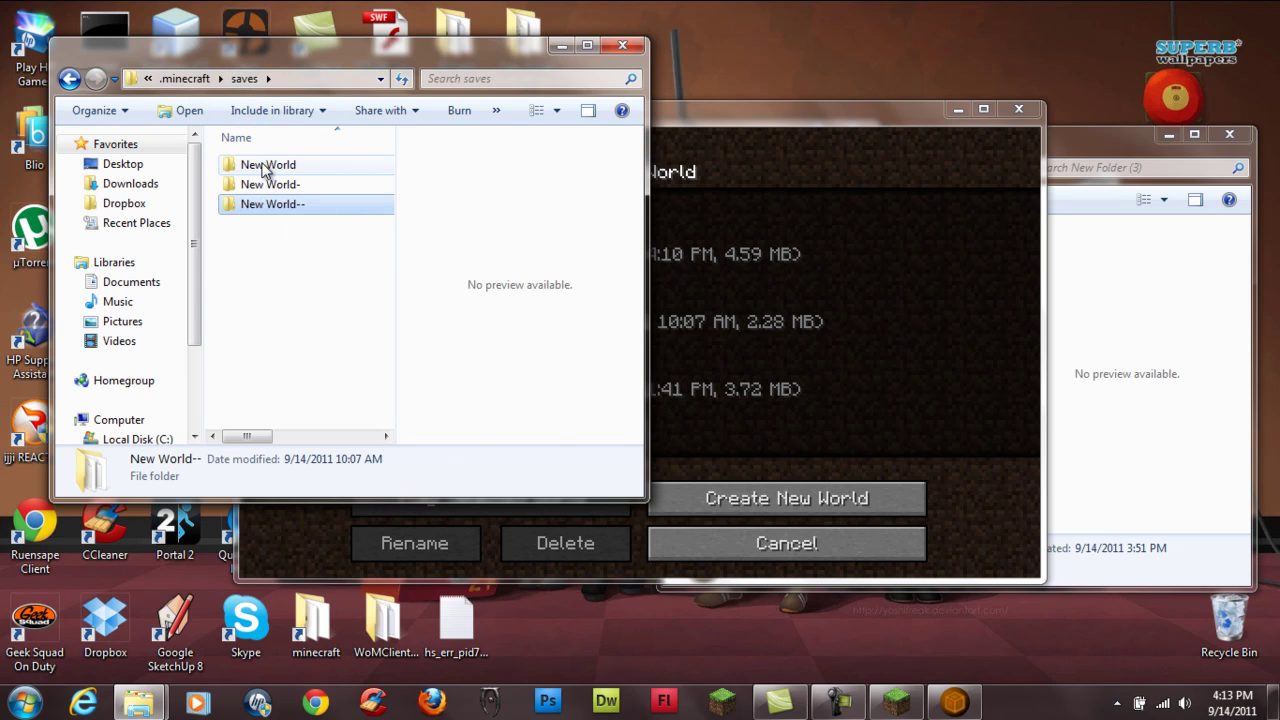
double_click(250, 165)
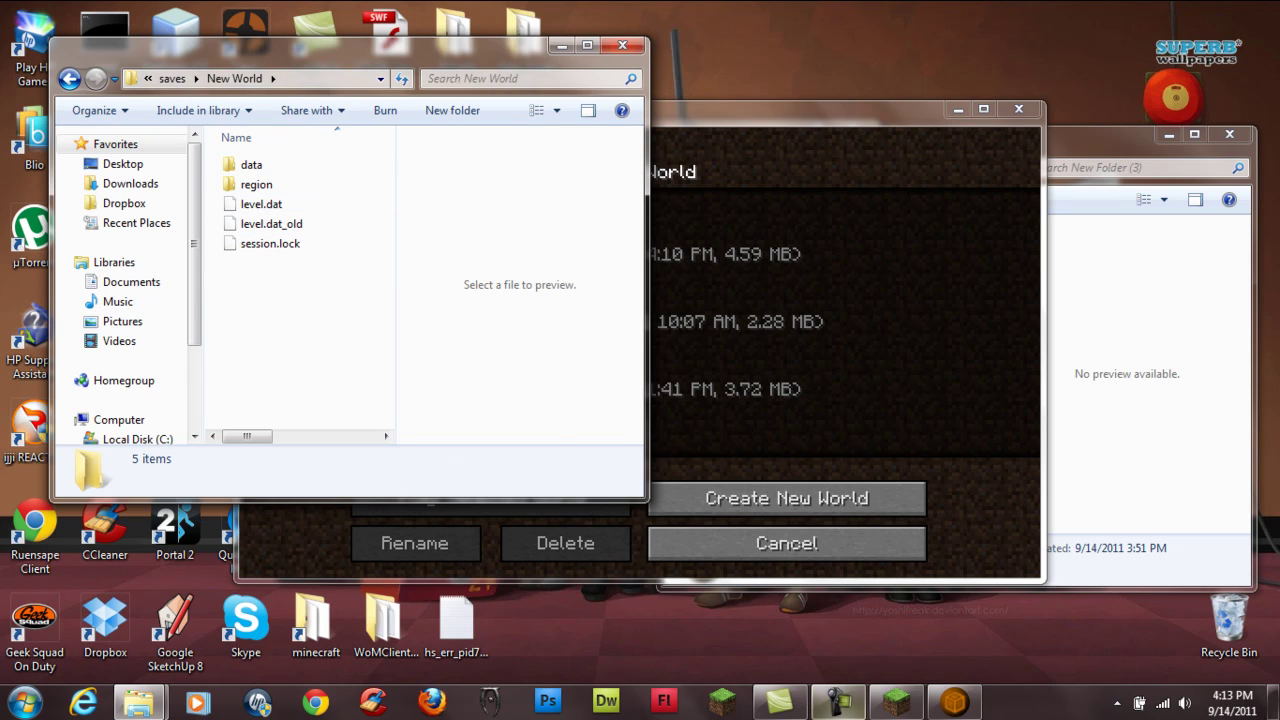
- Select the third New World save in Minecraft and bring up NBTedit beside its folder
click(847, 311)
click(474, 412)
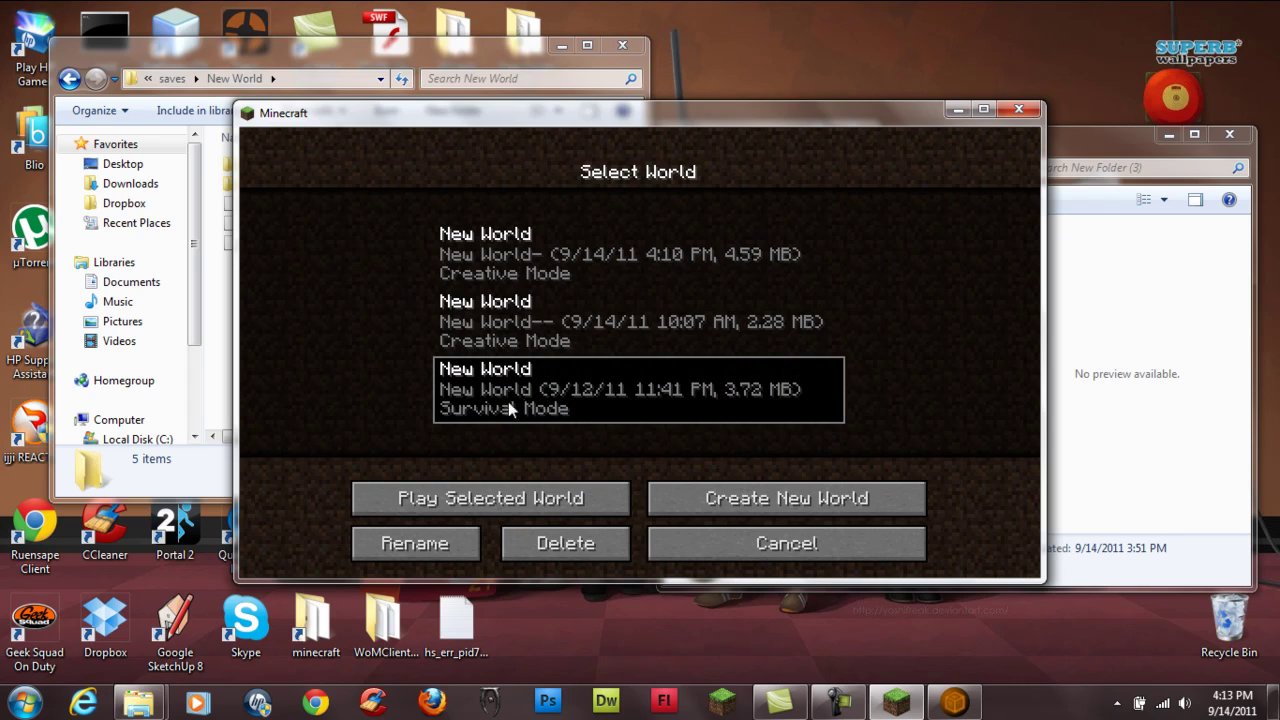
click(378, 63)
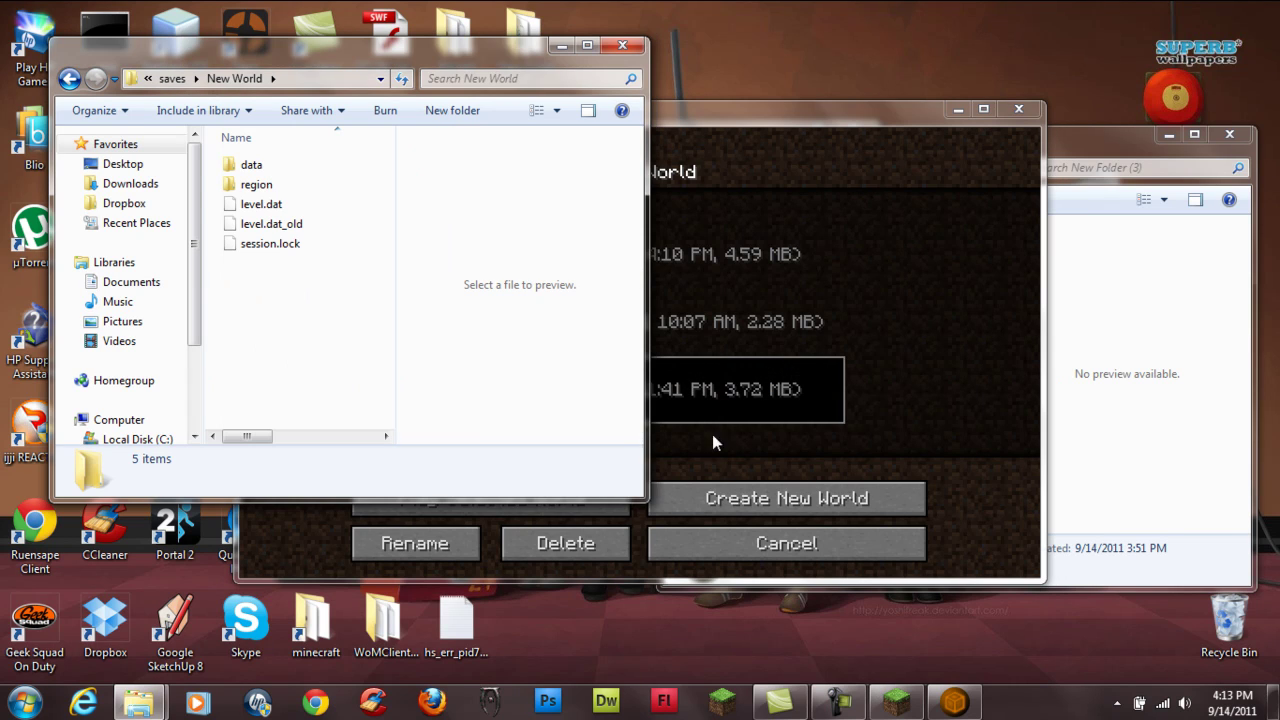
click(978, 708)
mouse_move(288, 209)
mouse_down()
mouse_move(479, 245)
mouse_move(150, 190)
mouse_move(757, 318)
mouse_up()
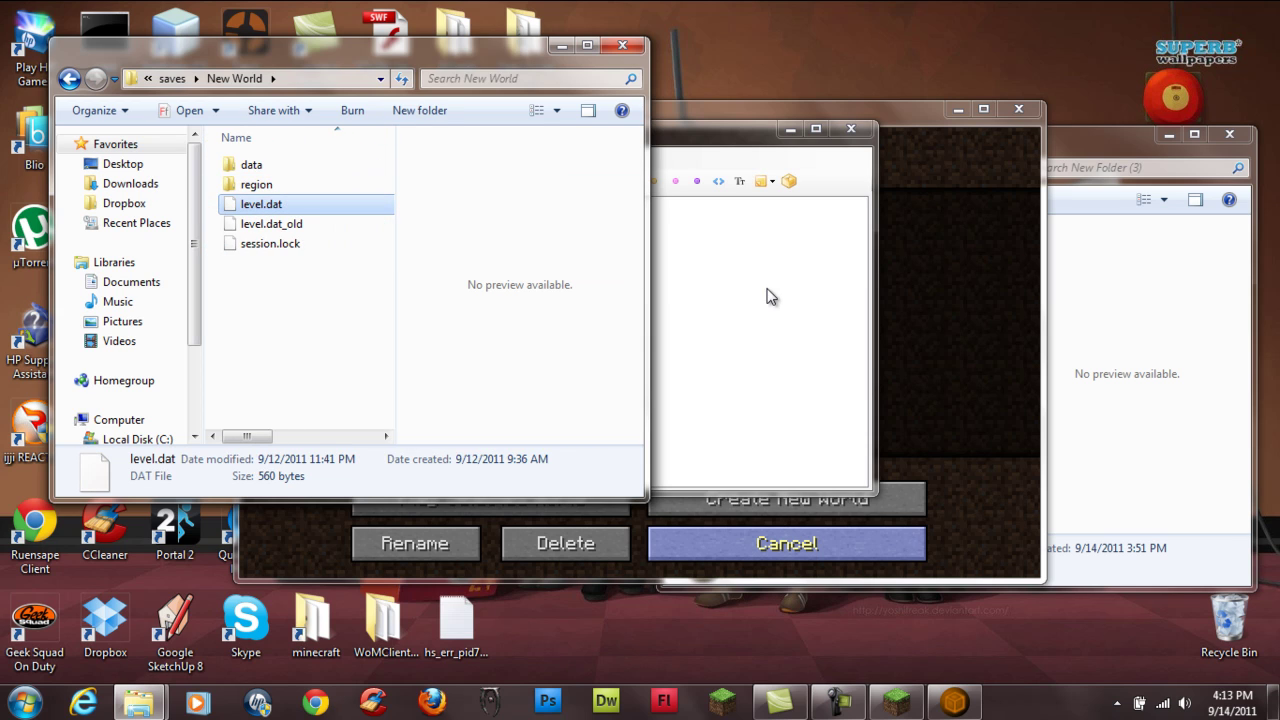
click(446, 221)
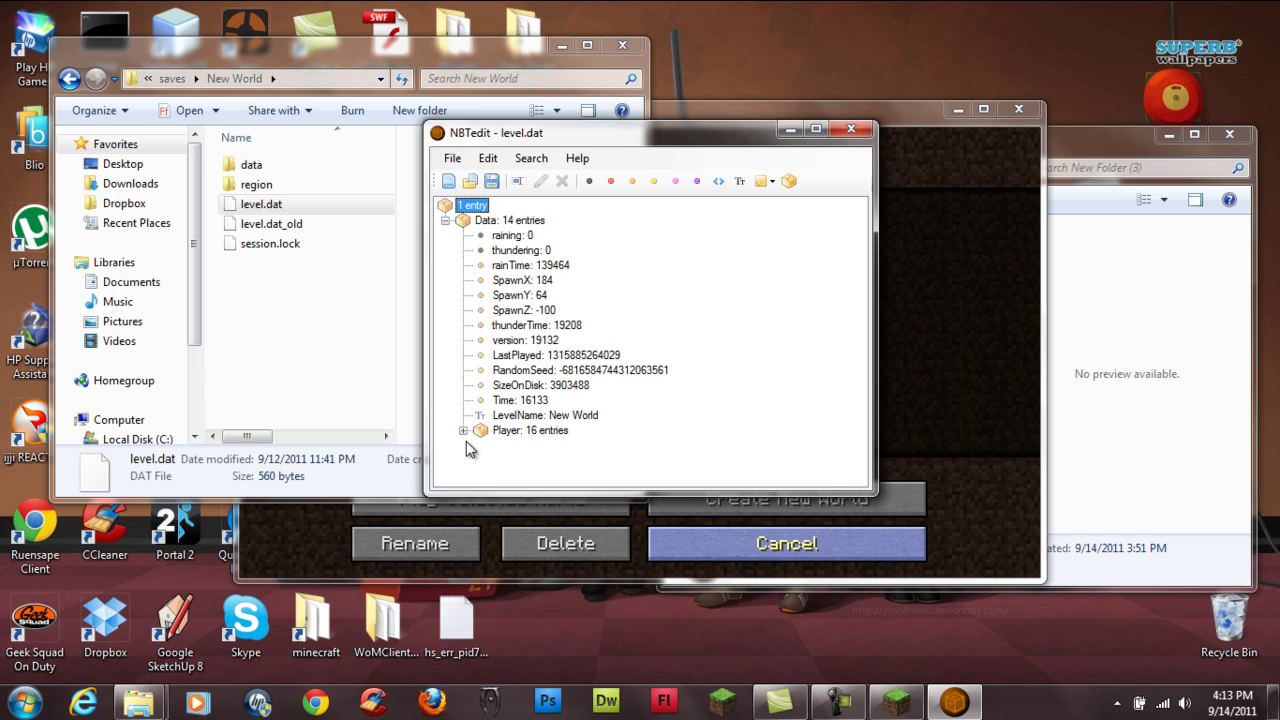
click(446, 221)
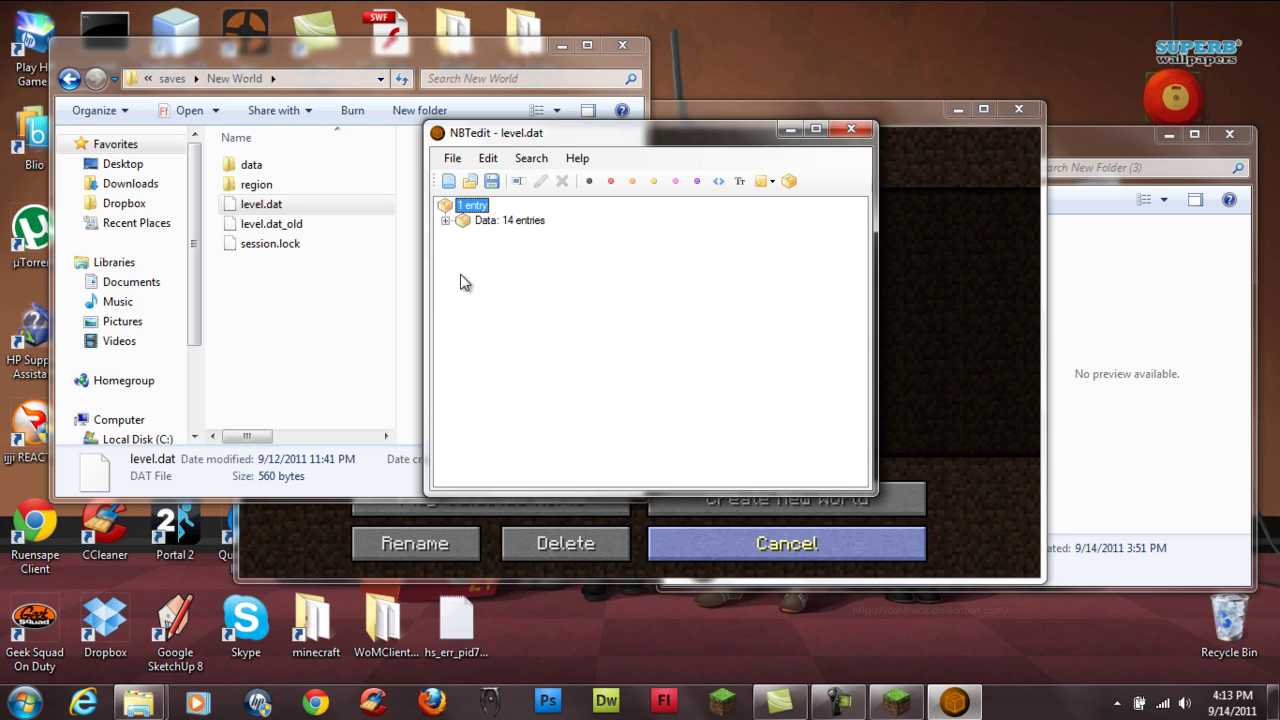
click(446, 221)
click(464, 431)
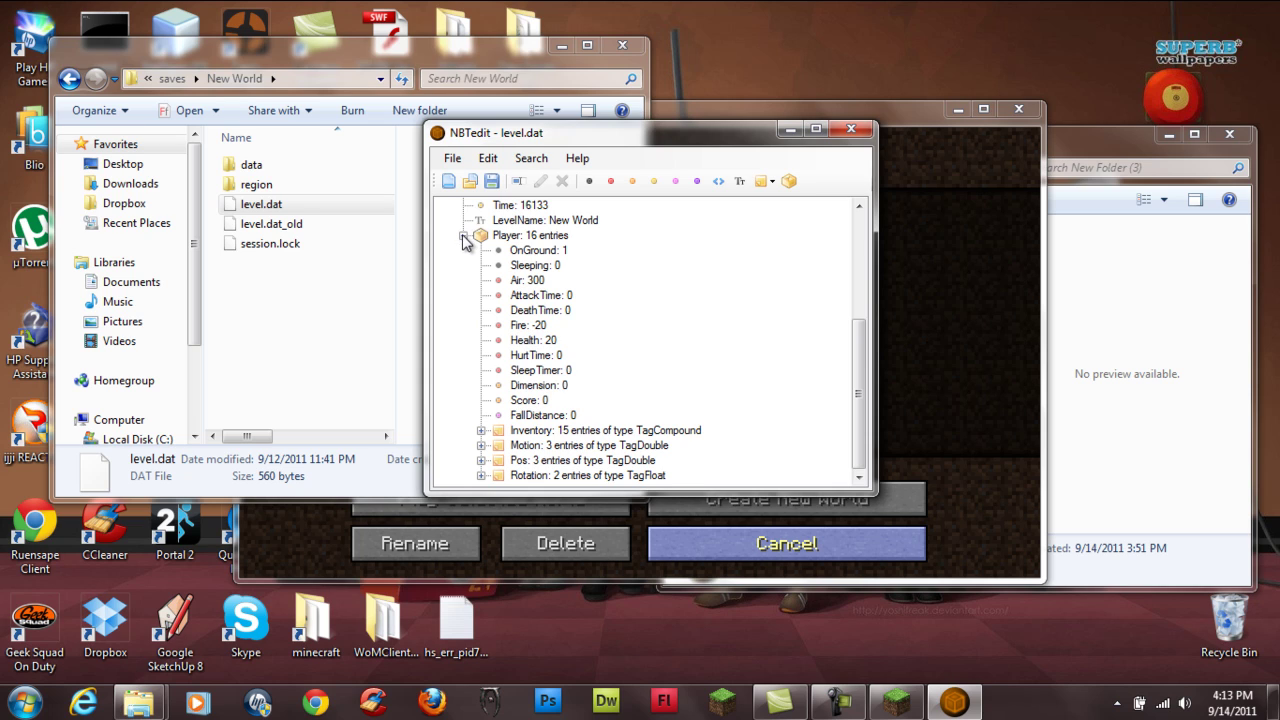
click(481, 430)
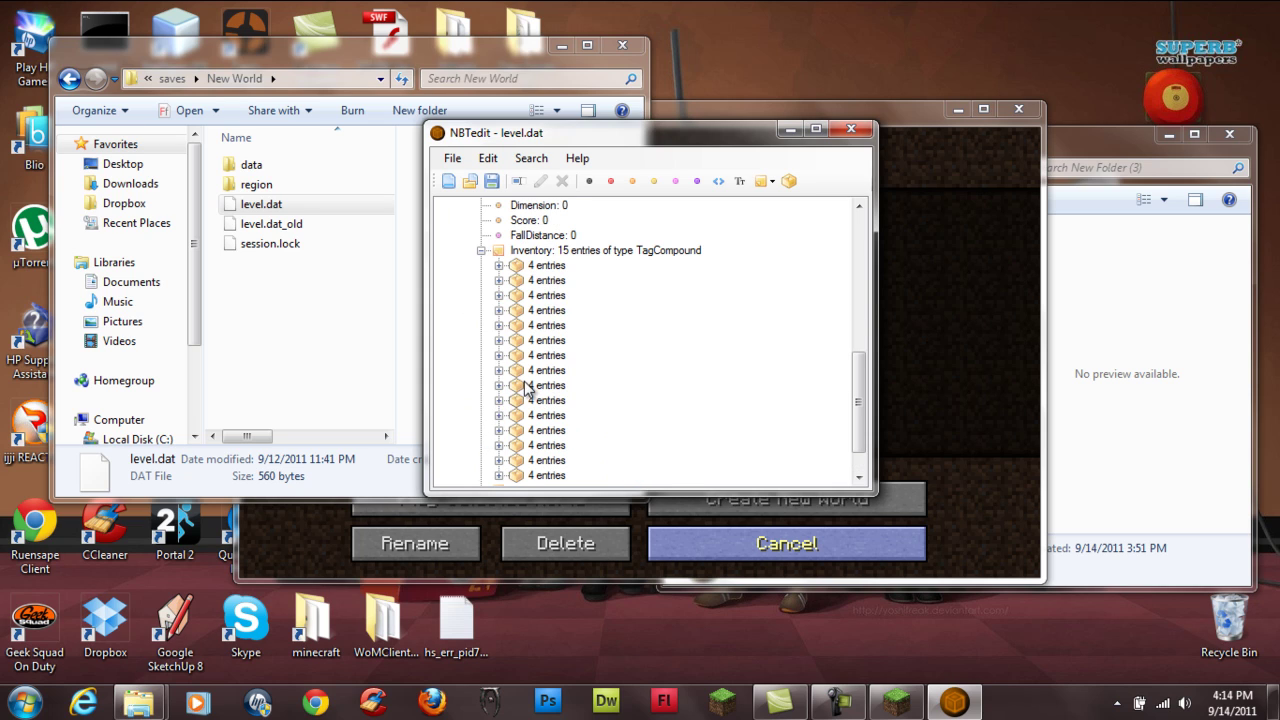
click(499, 266)
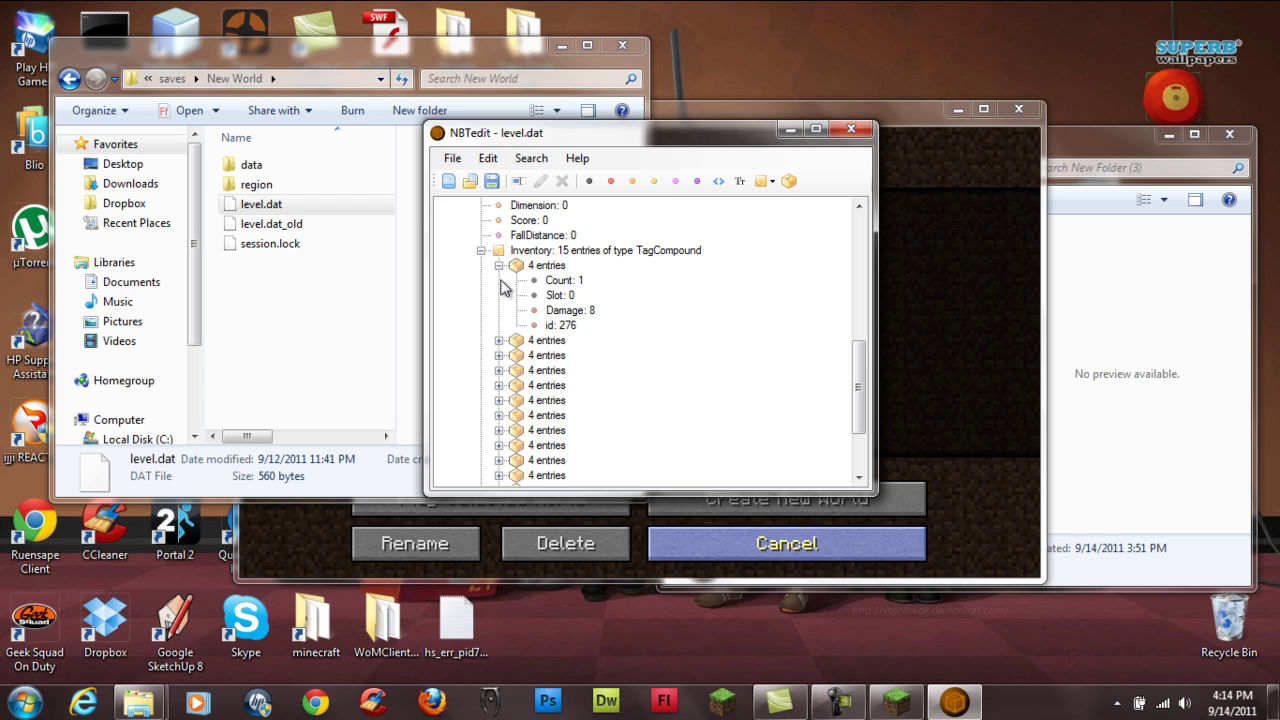
click(499, 266)
scroll(515, 288, up, 5)
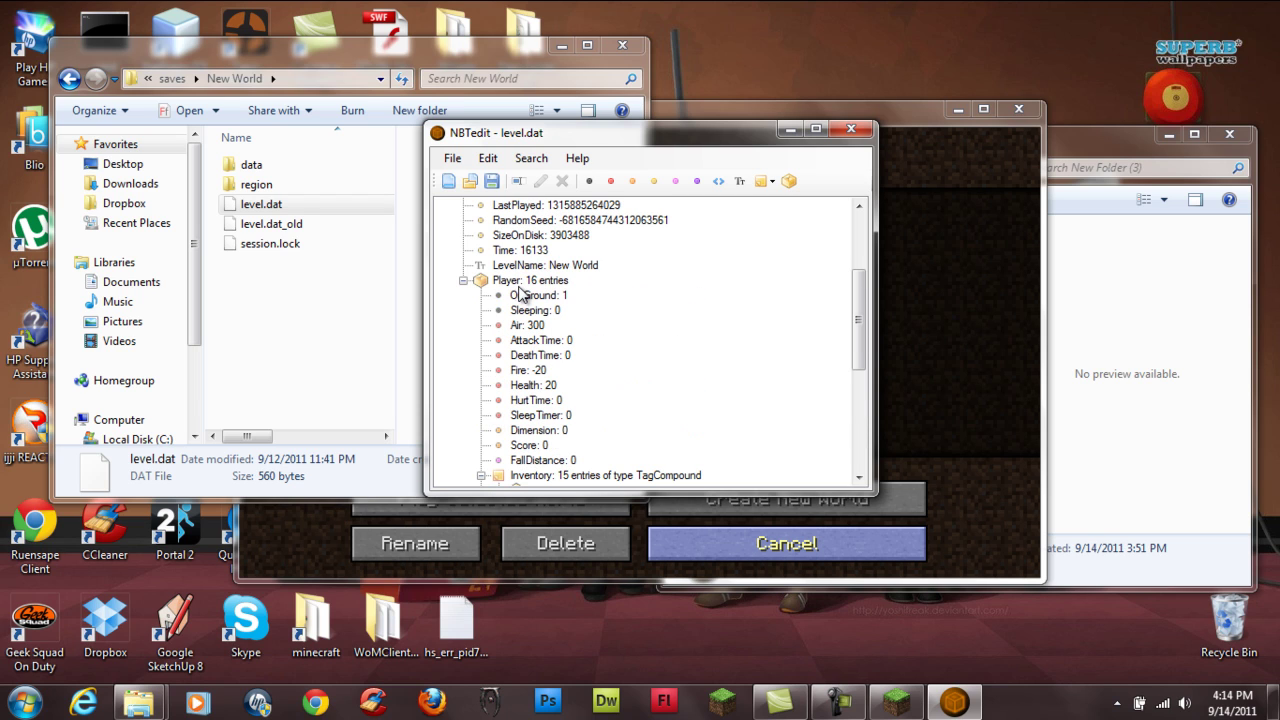
click(469, 281)
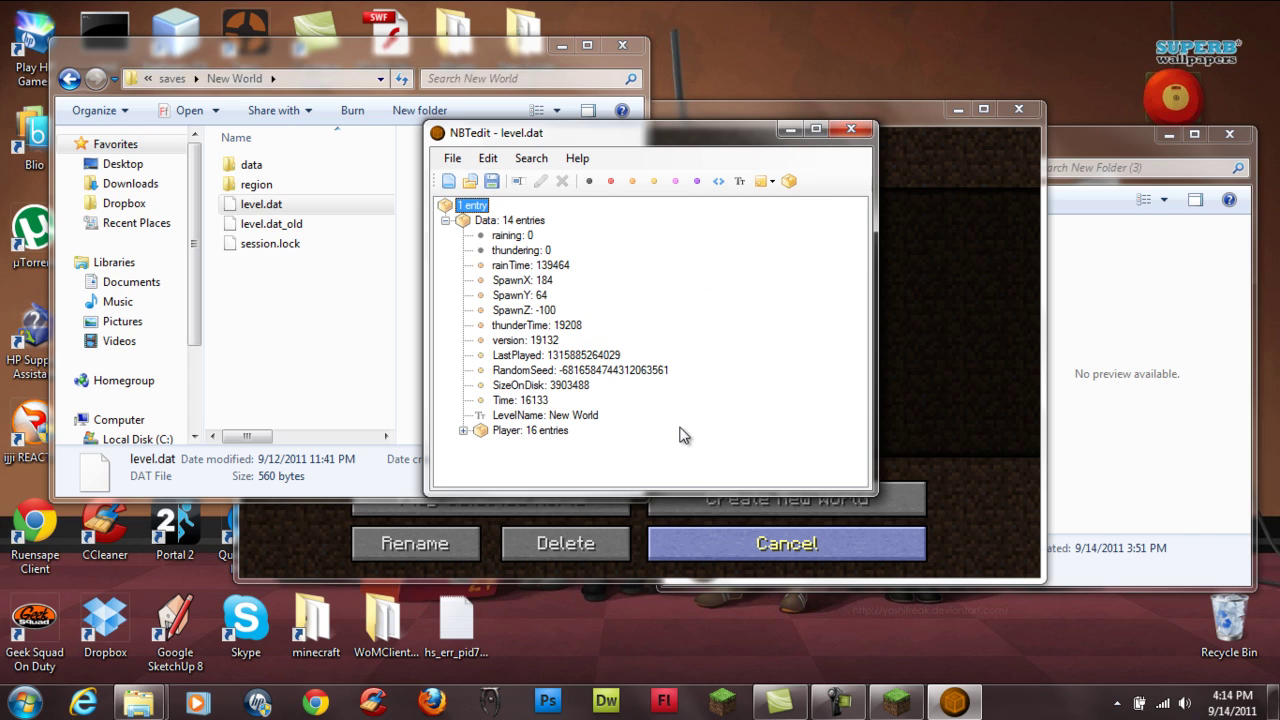
click(446, 220)
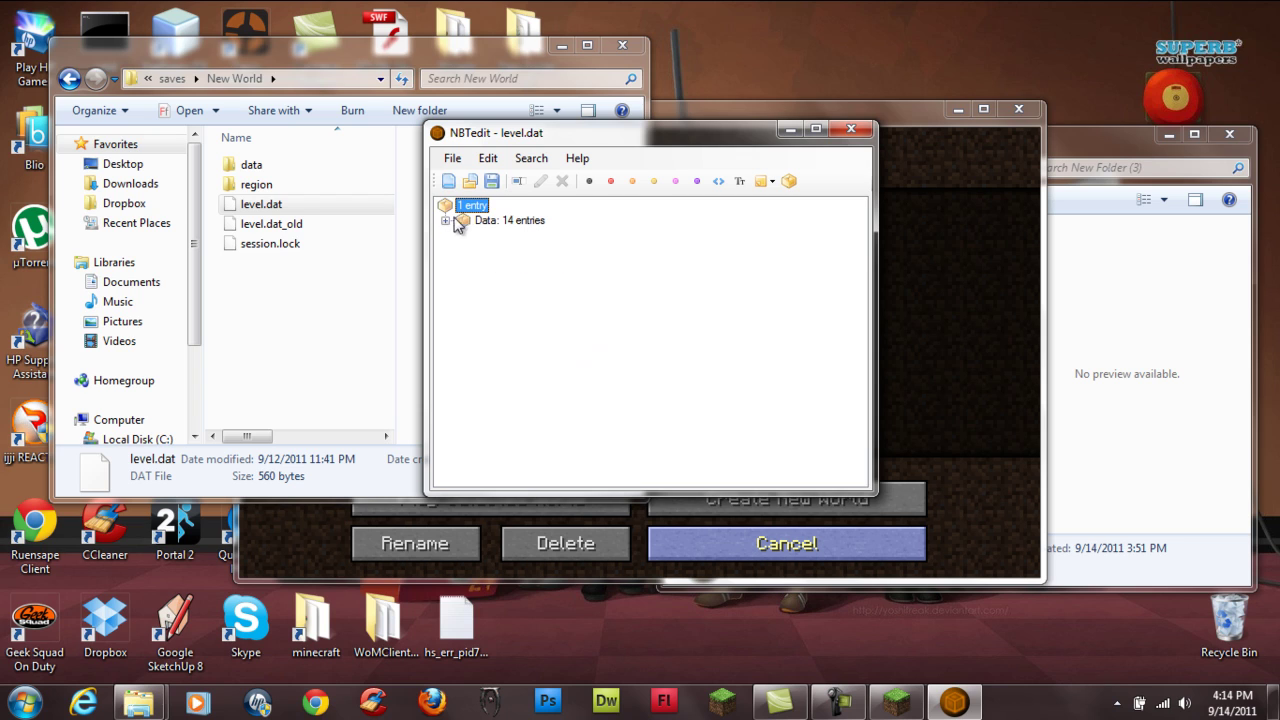
click(446, 220)
click(520, 221)
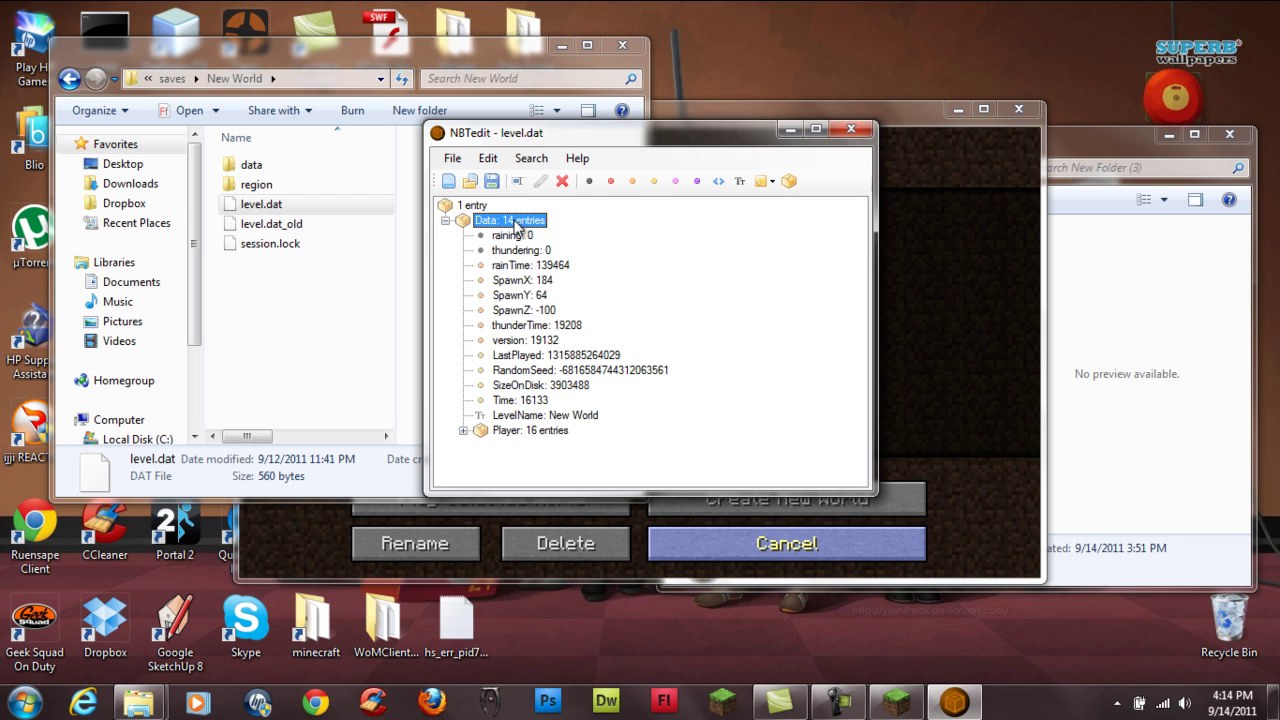
- Close NBTedit and the save folder, then load the third New World save
click(852, 128)
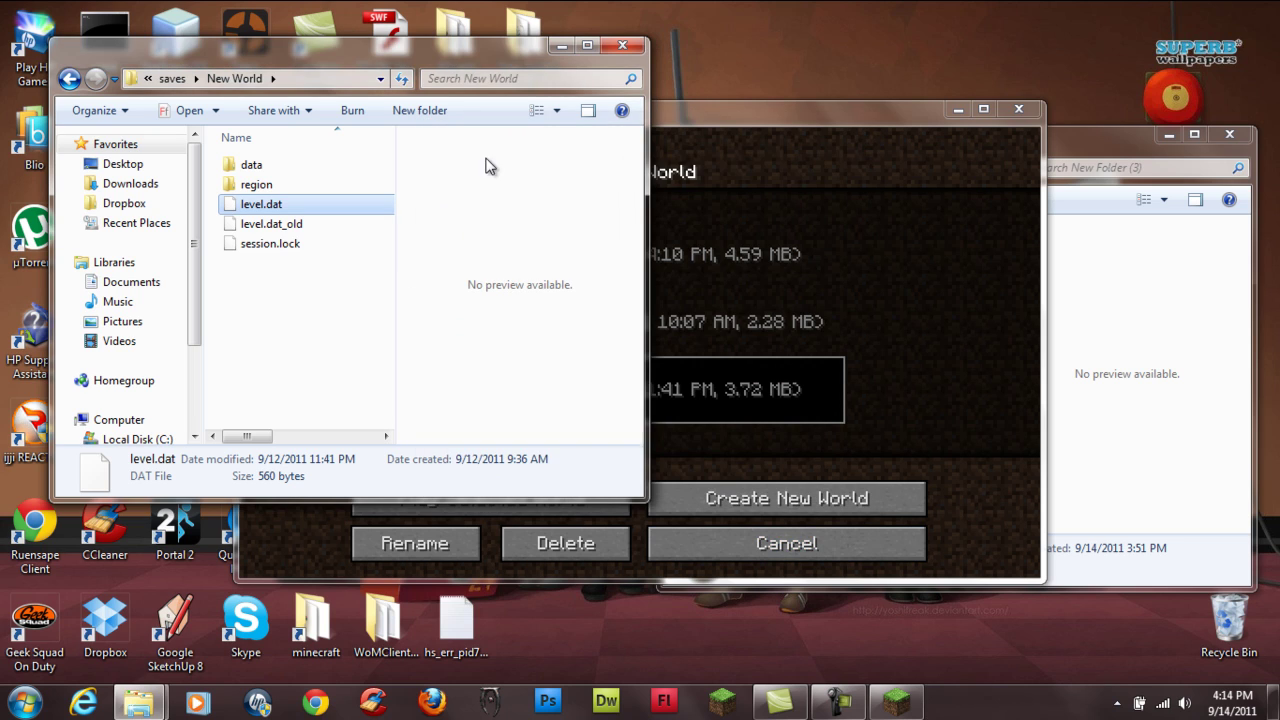
click(623, 46)
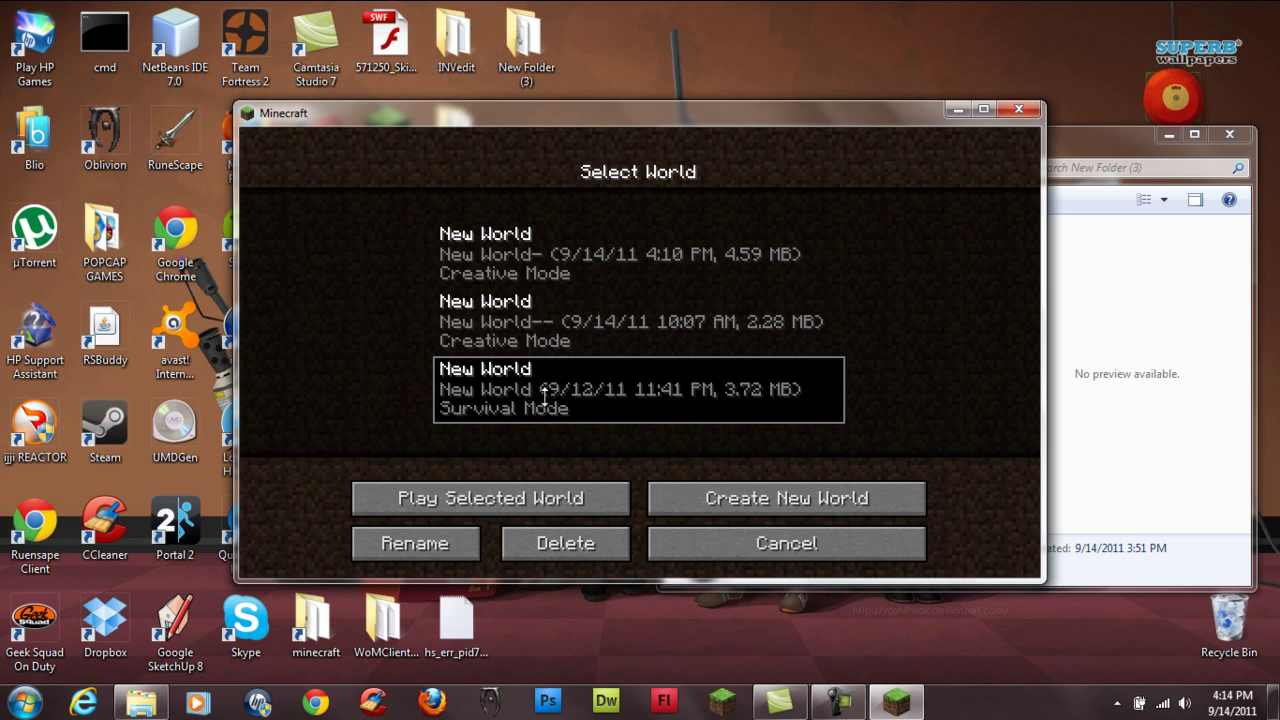
double_click(531, 389)
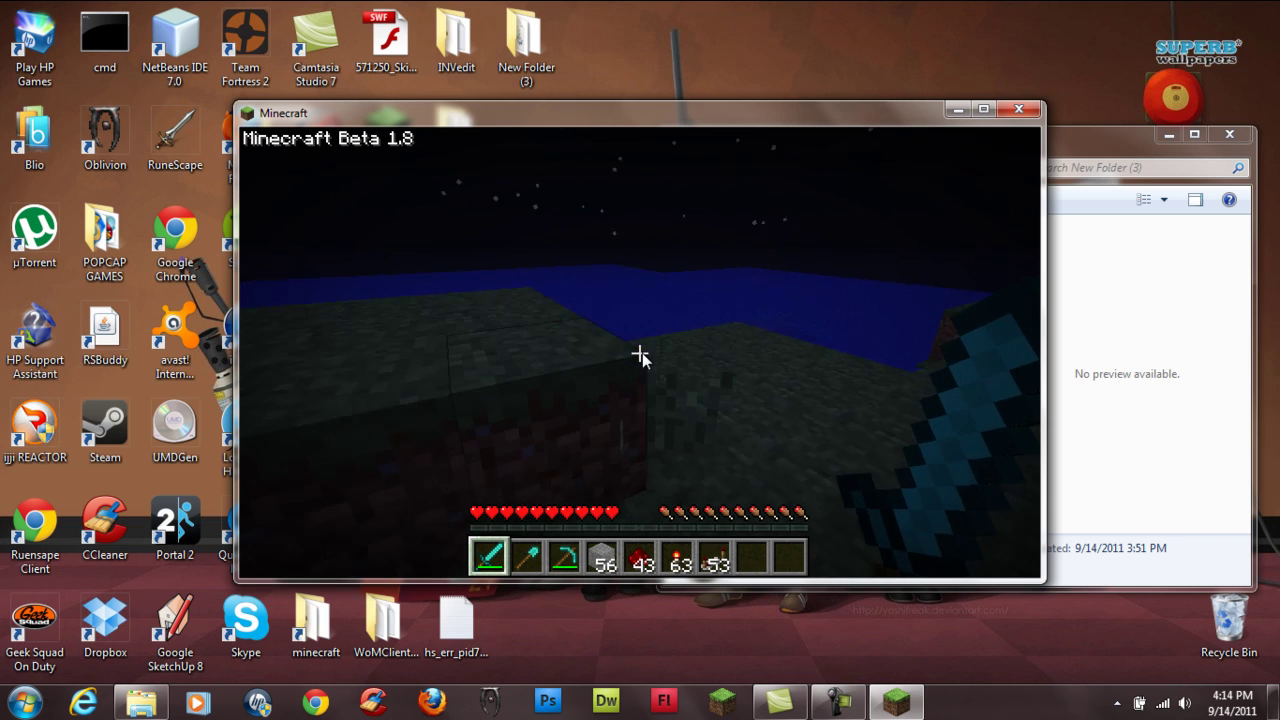
- Check the inventory, pick the dark block in slot 7 and place it by the redstone wiring
key(e)
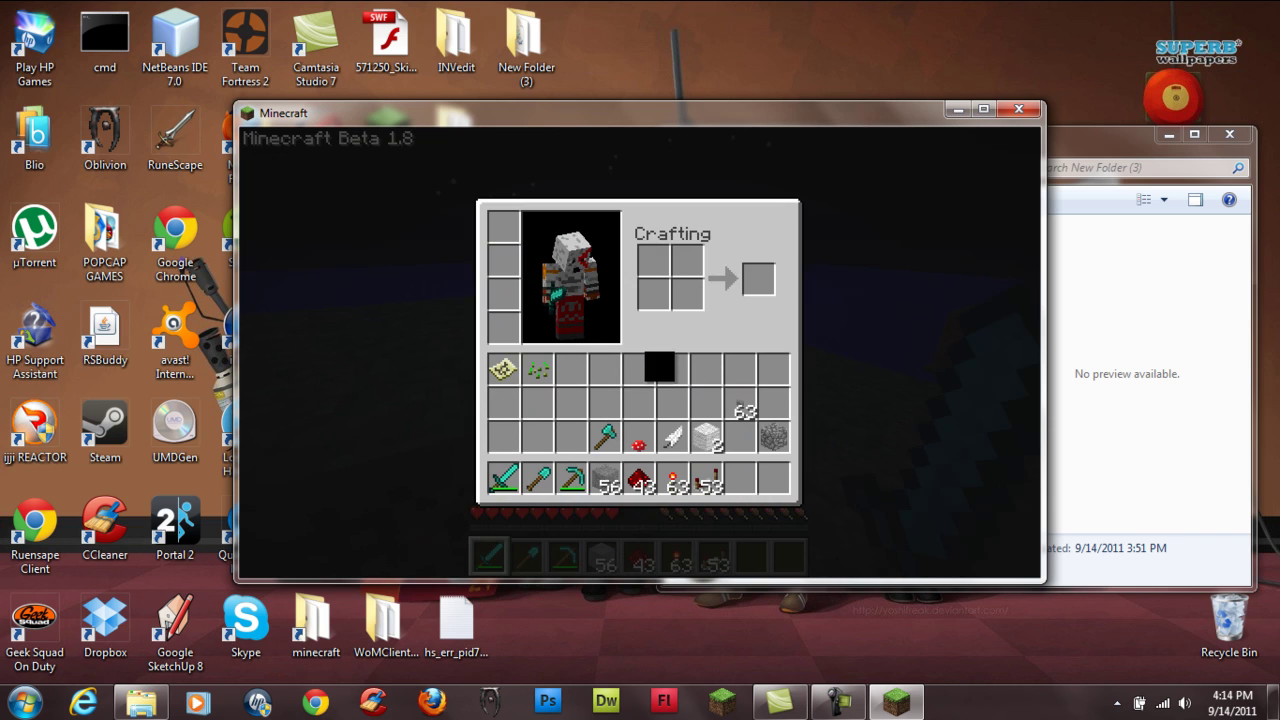
key(e)
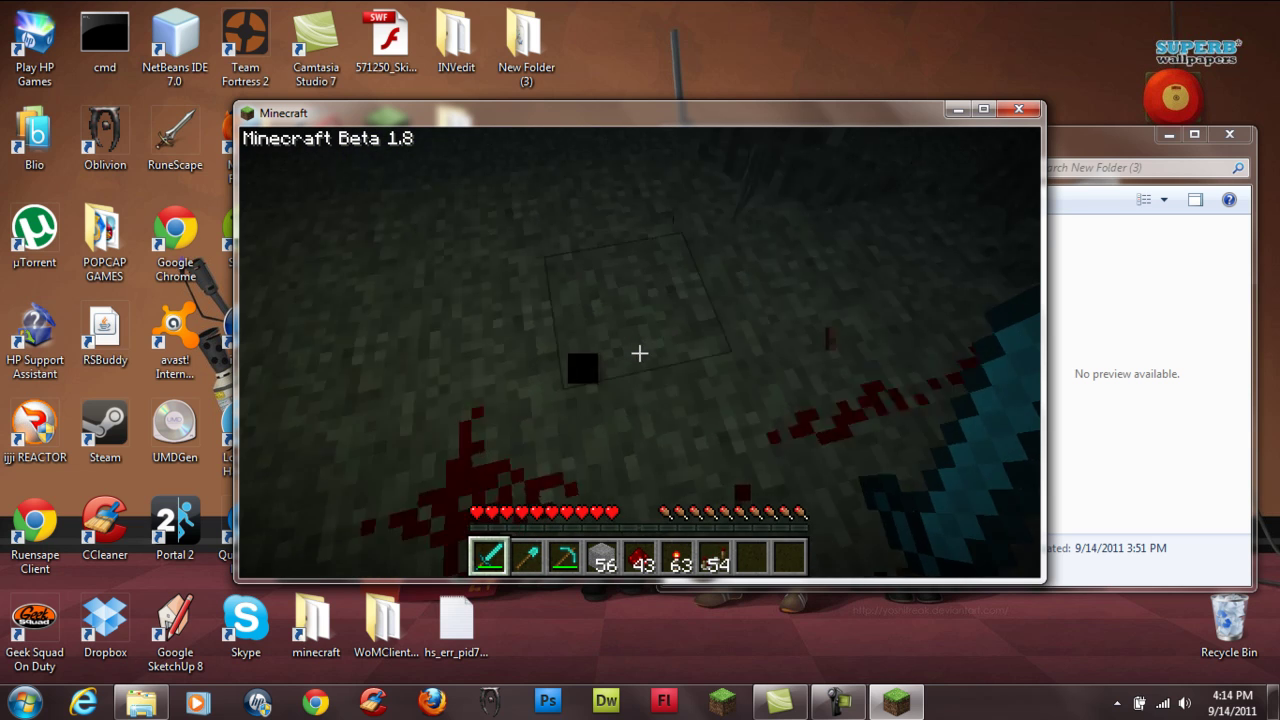
key(3)
key(7)
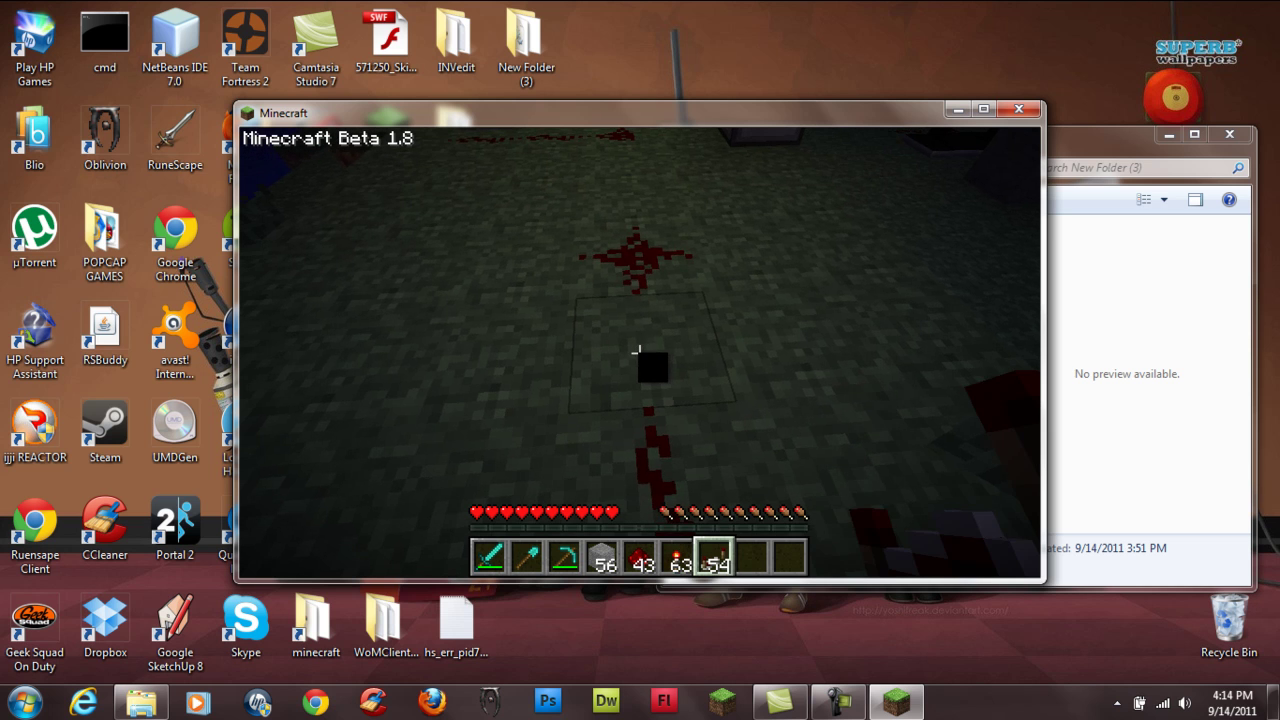
right_click(640, 352)
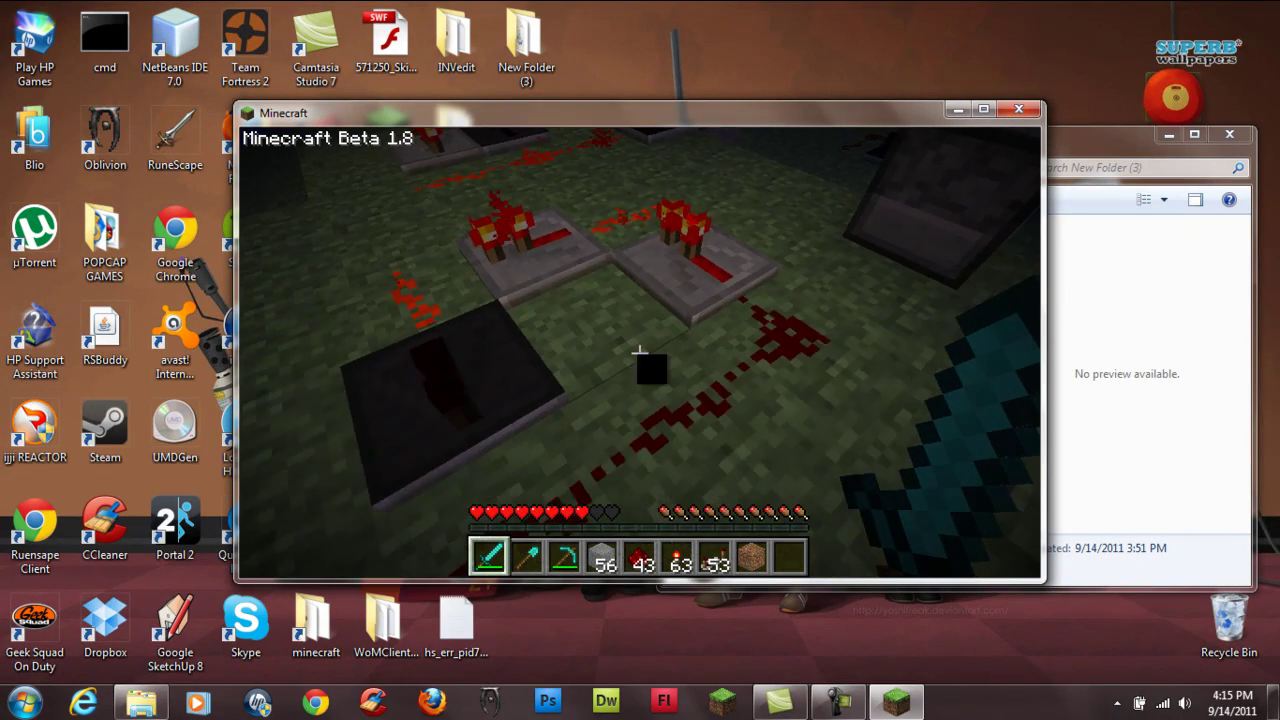
key(w)
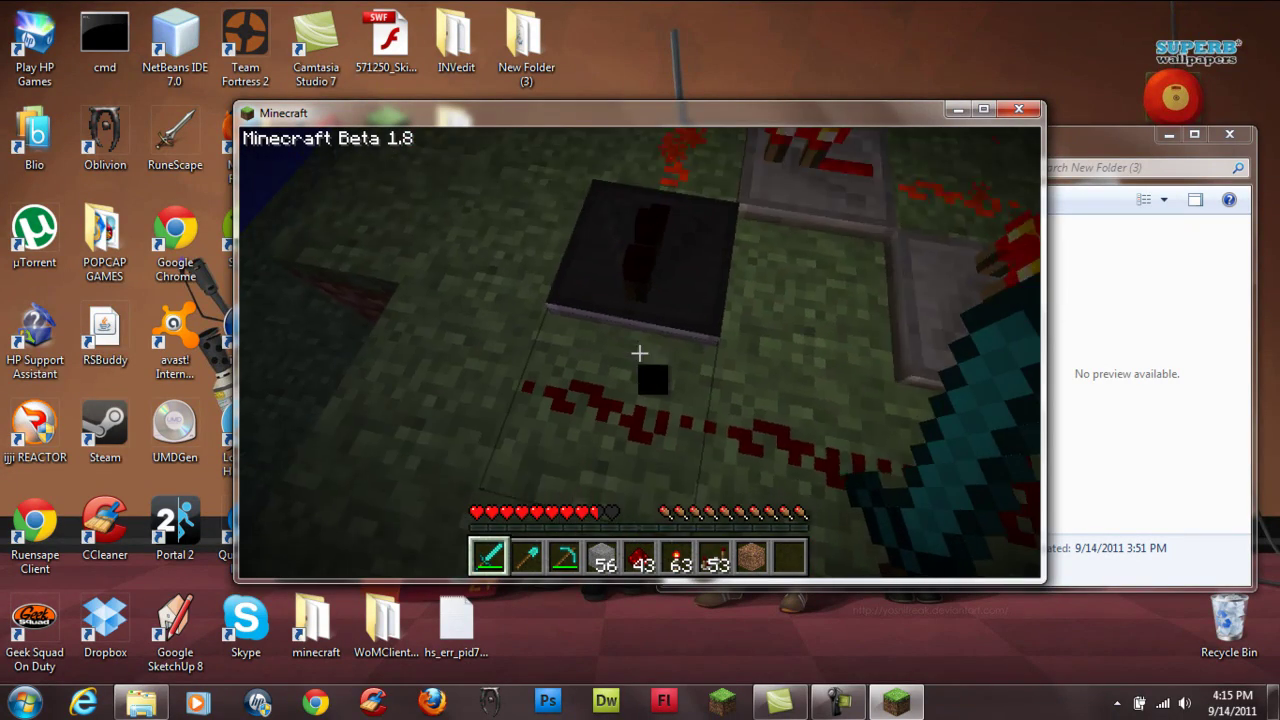